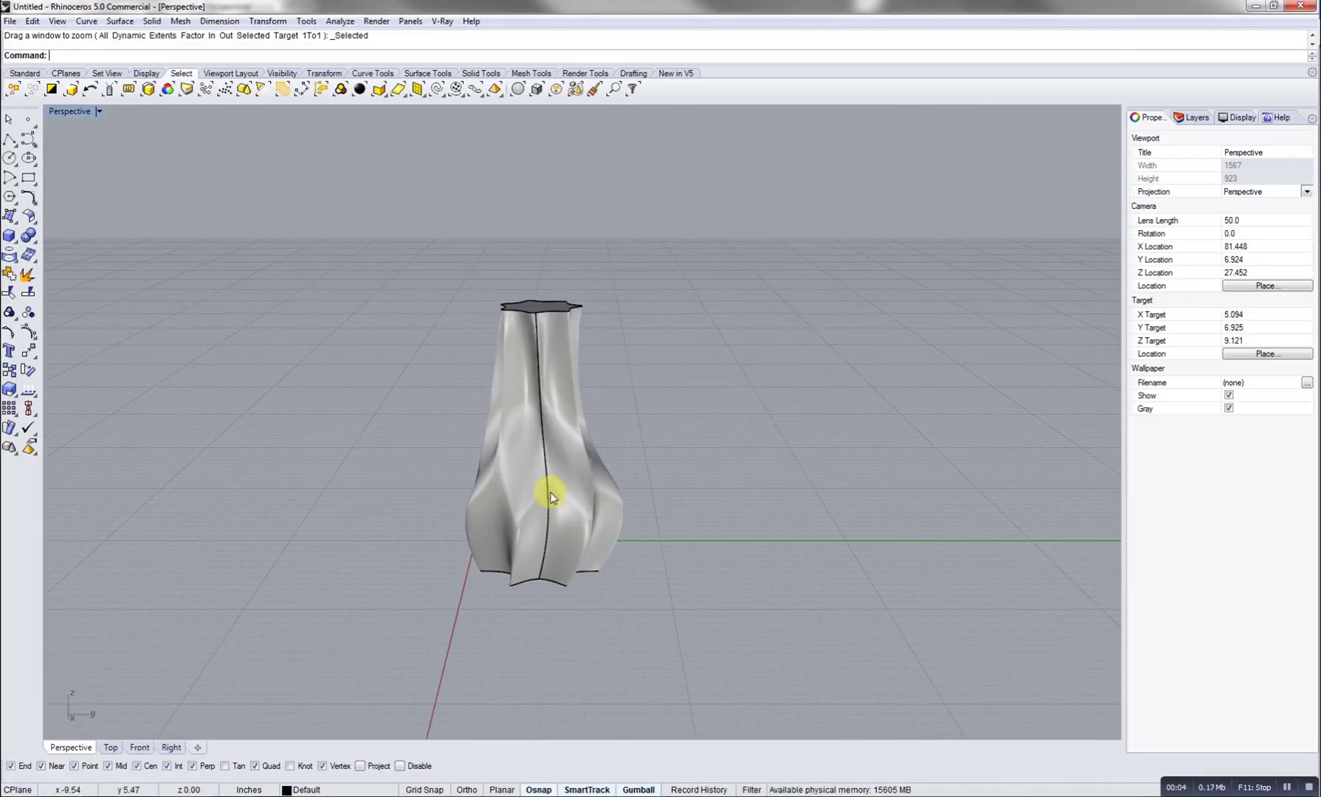
Check the object type of the fluted vase model in its properties.
click(549, 496)
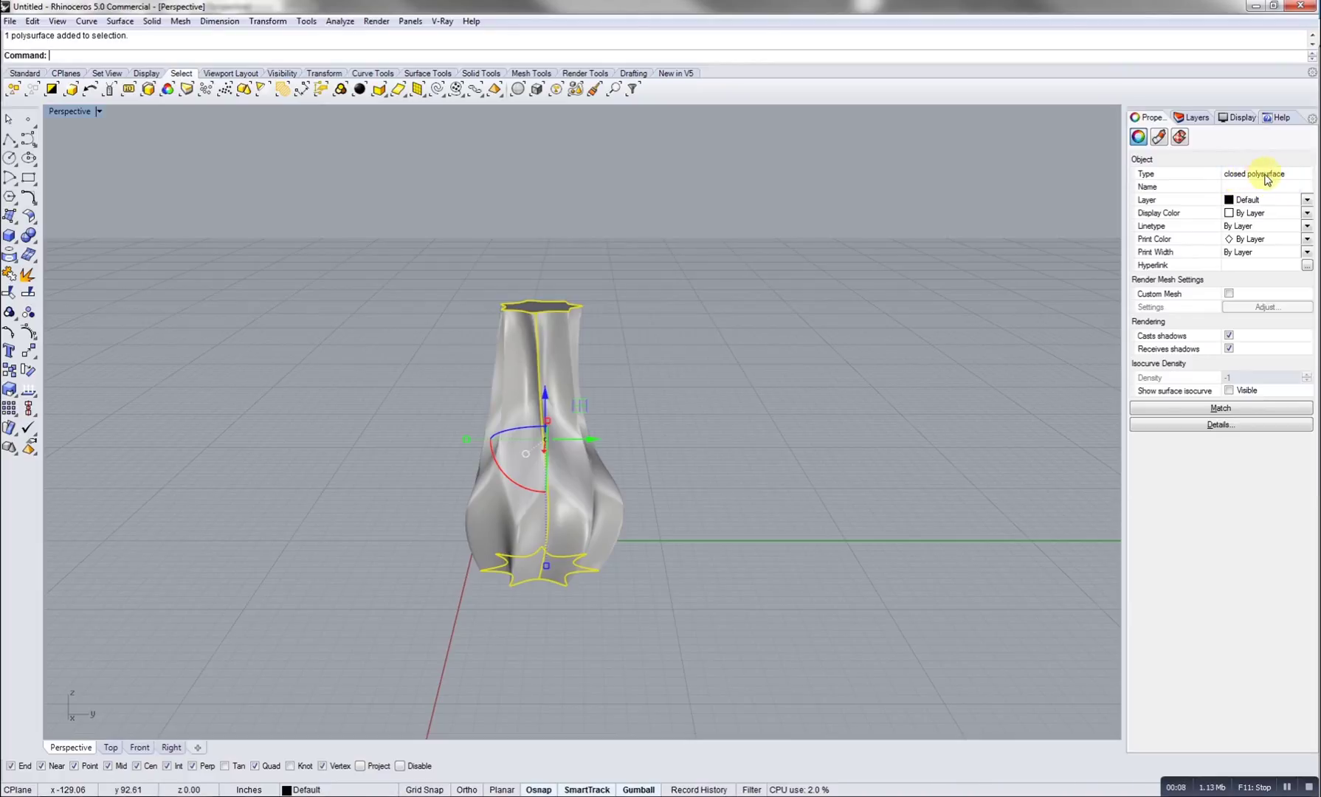
click(660, 357)
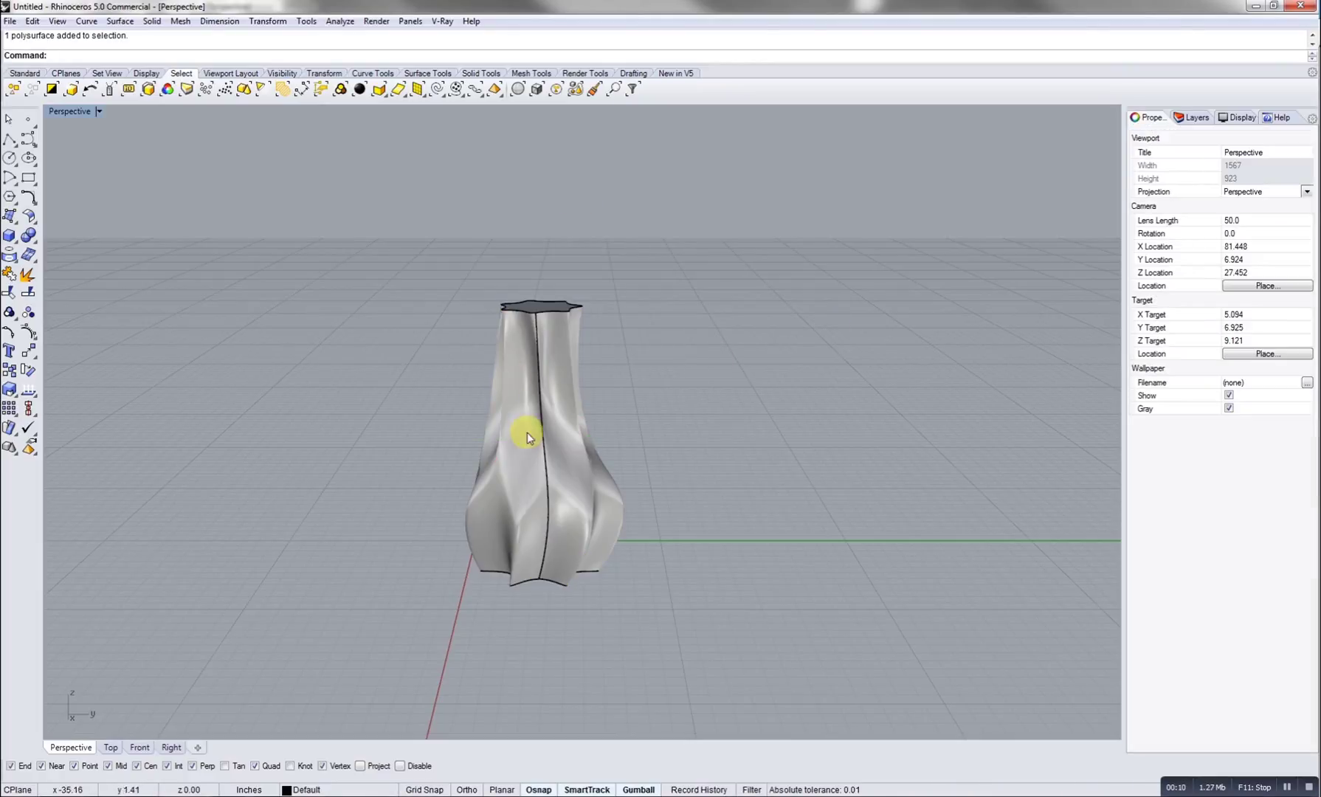
right_drag(546, 404, 650, 349)
Launch Grasshopper from Rhino.
text(Gr)
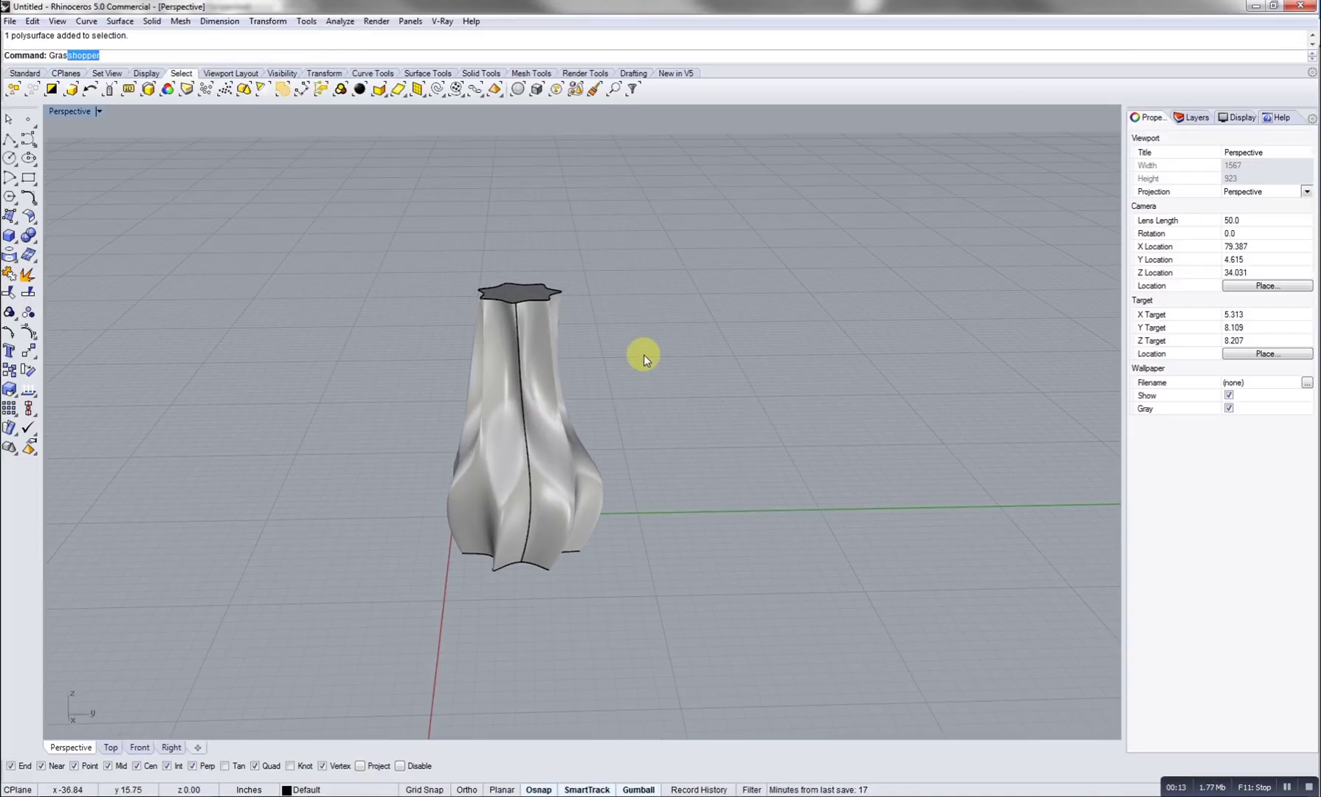
text(as)
key(Return)
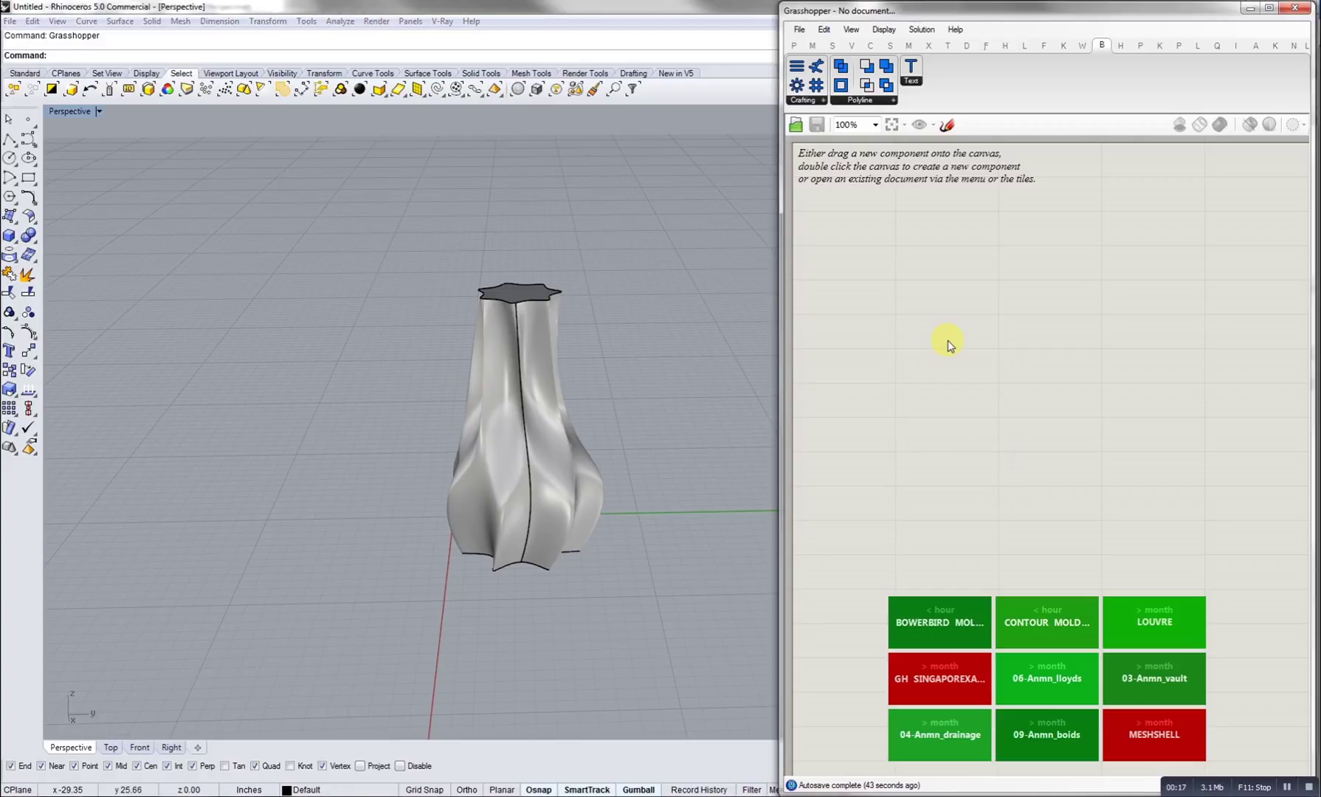
Widen the Grasshopper window to look over the Bowerbird components, and narrow it again so the vase stays in view.
drag(781, 354, 101, 334)
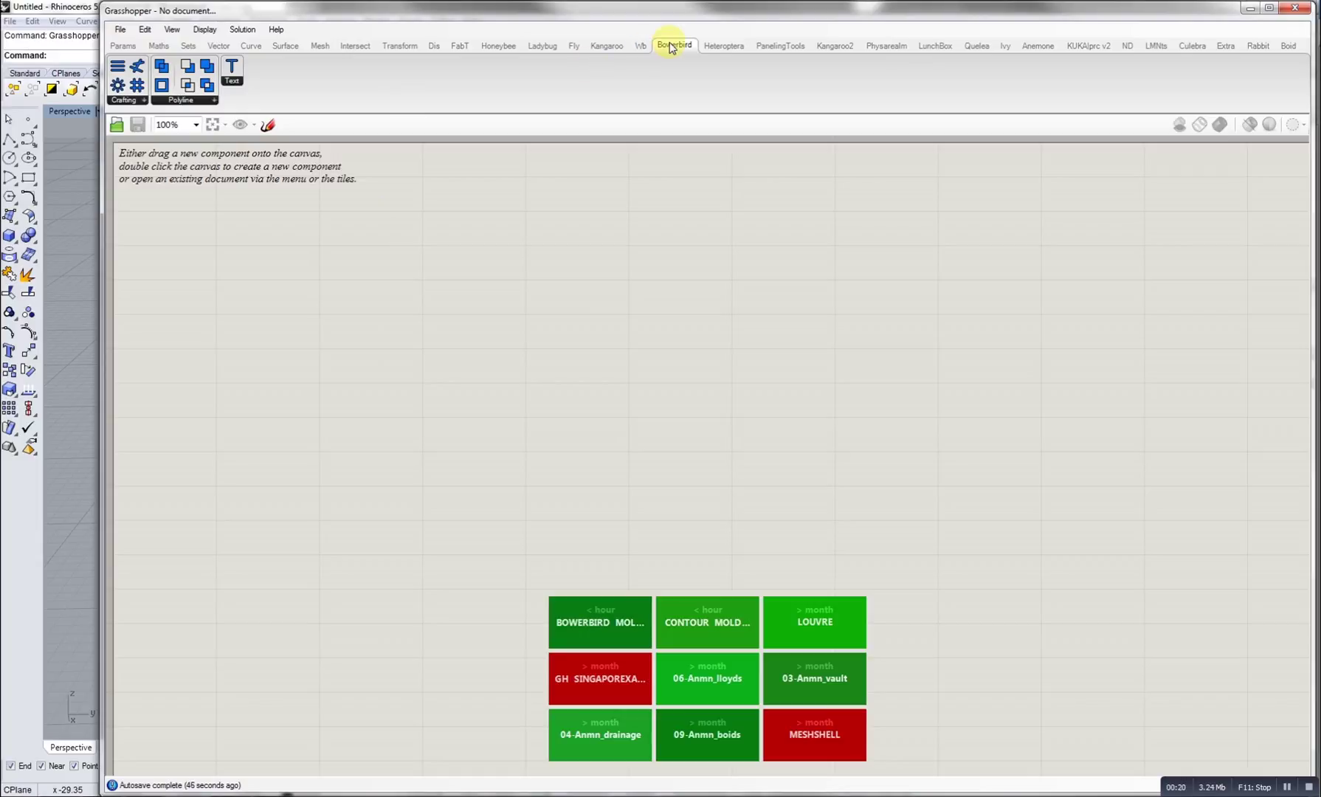
click(216, 44)
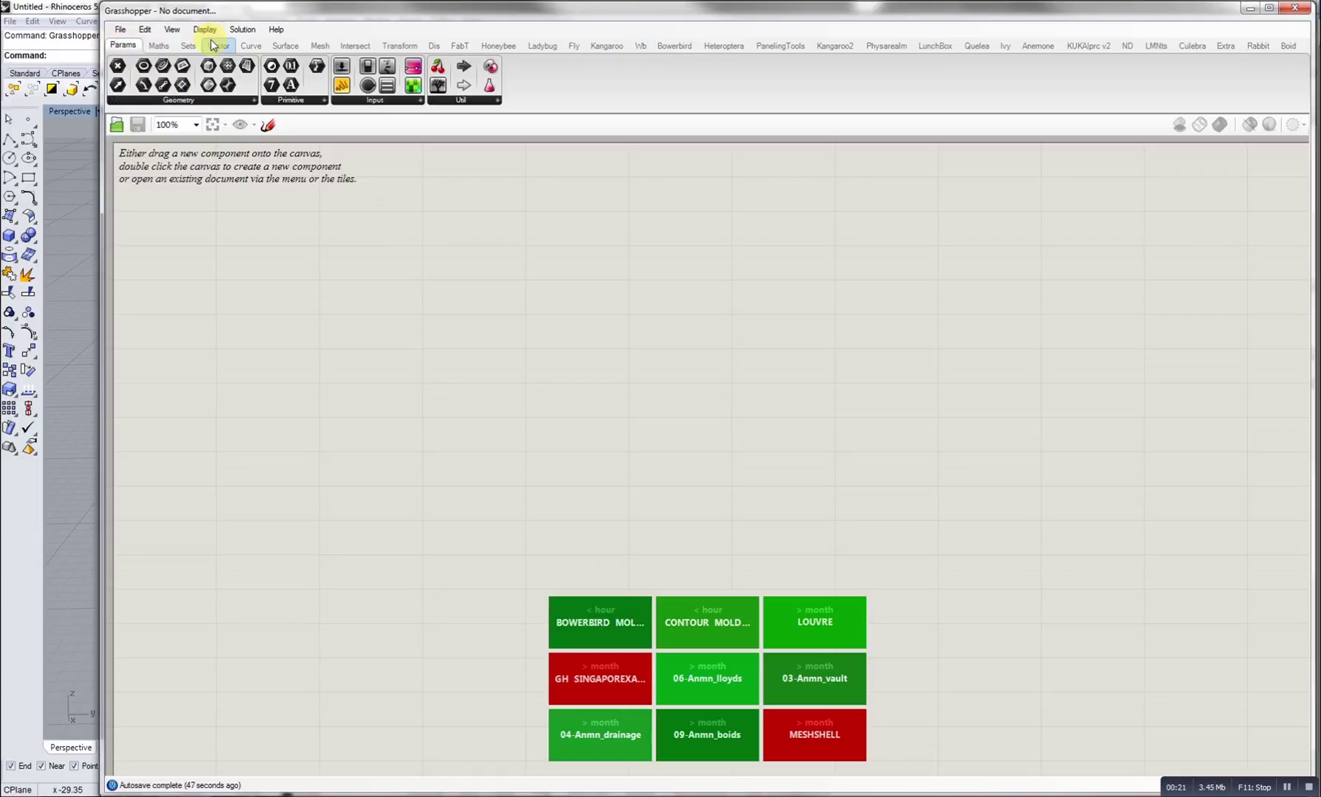
click(673, 45)
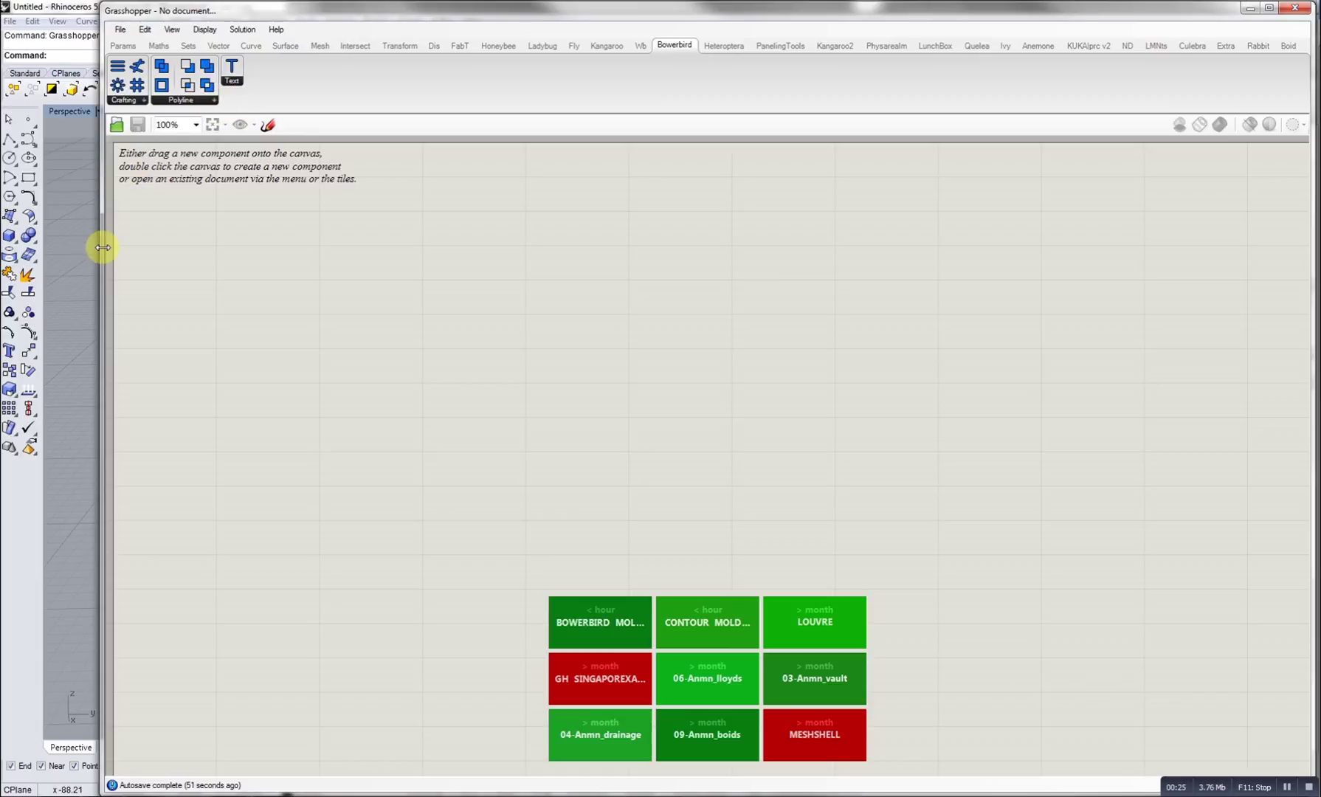
drag(103, 247, 839, 254)
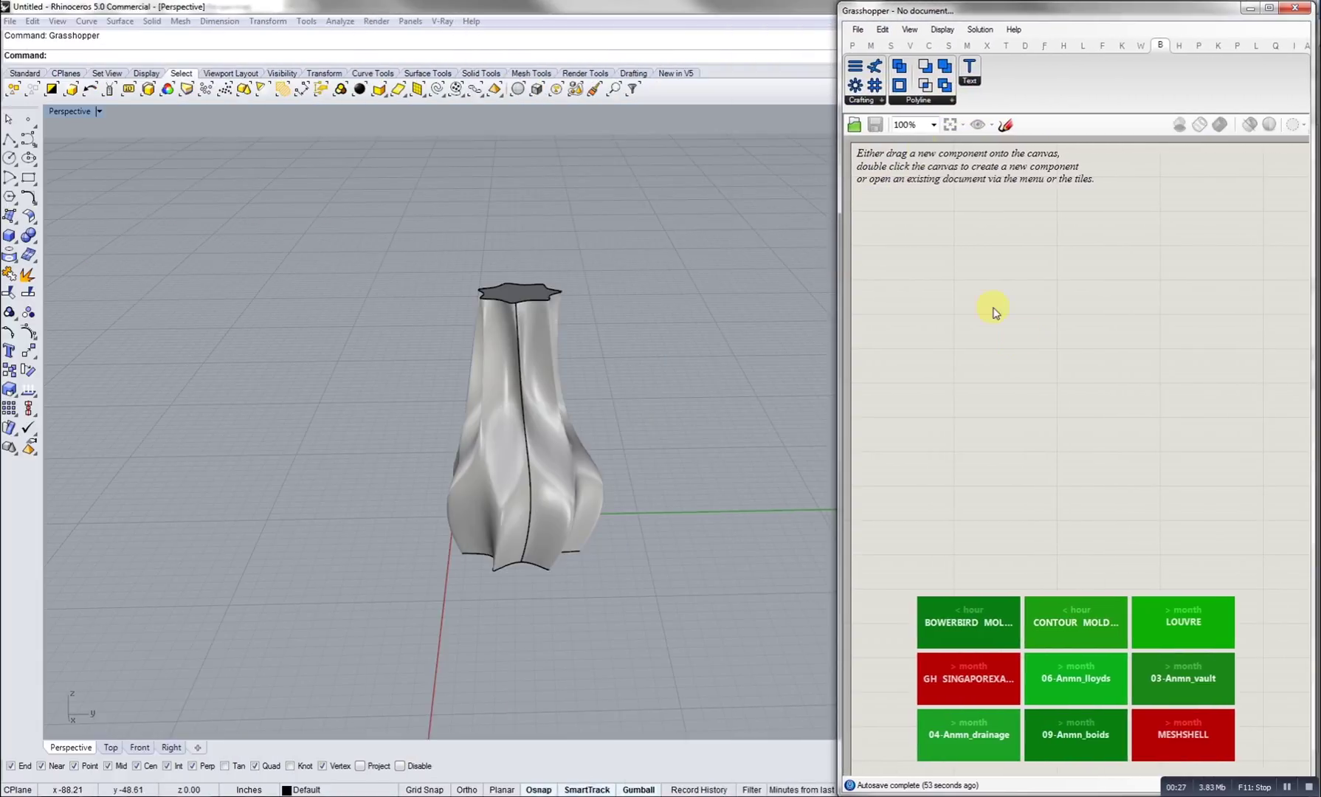
Open the BOWERBIRD MOLD MAKER definition and survey its whole layout.
click(861, 100)
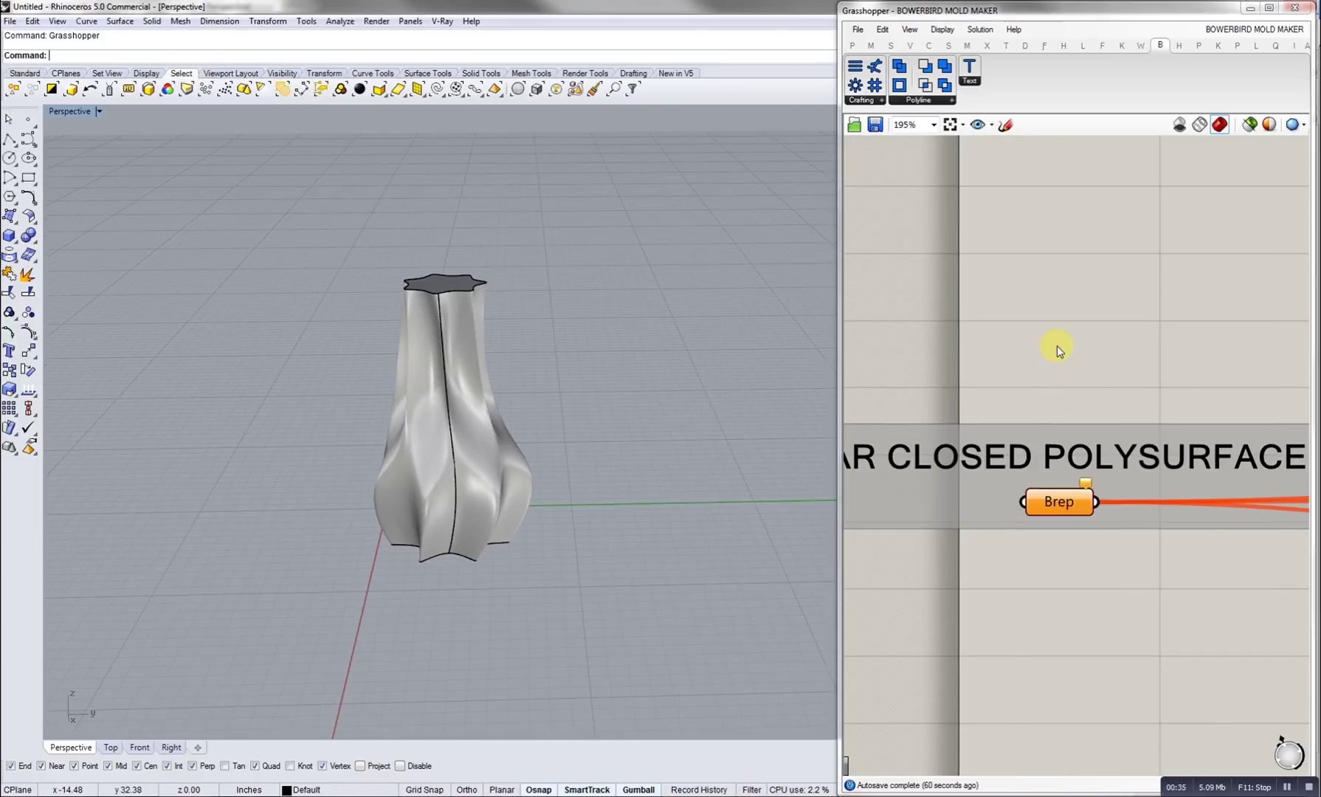
scroll(1057, 345, down, 6)
scroll(1035, 366, down, 4)
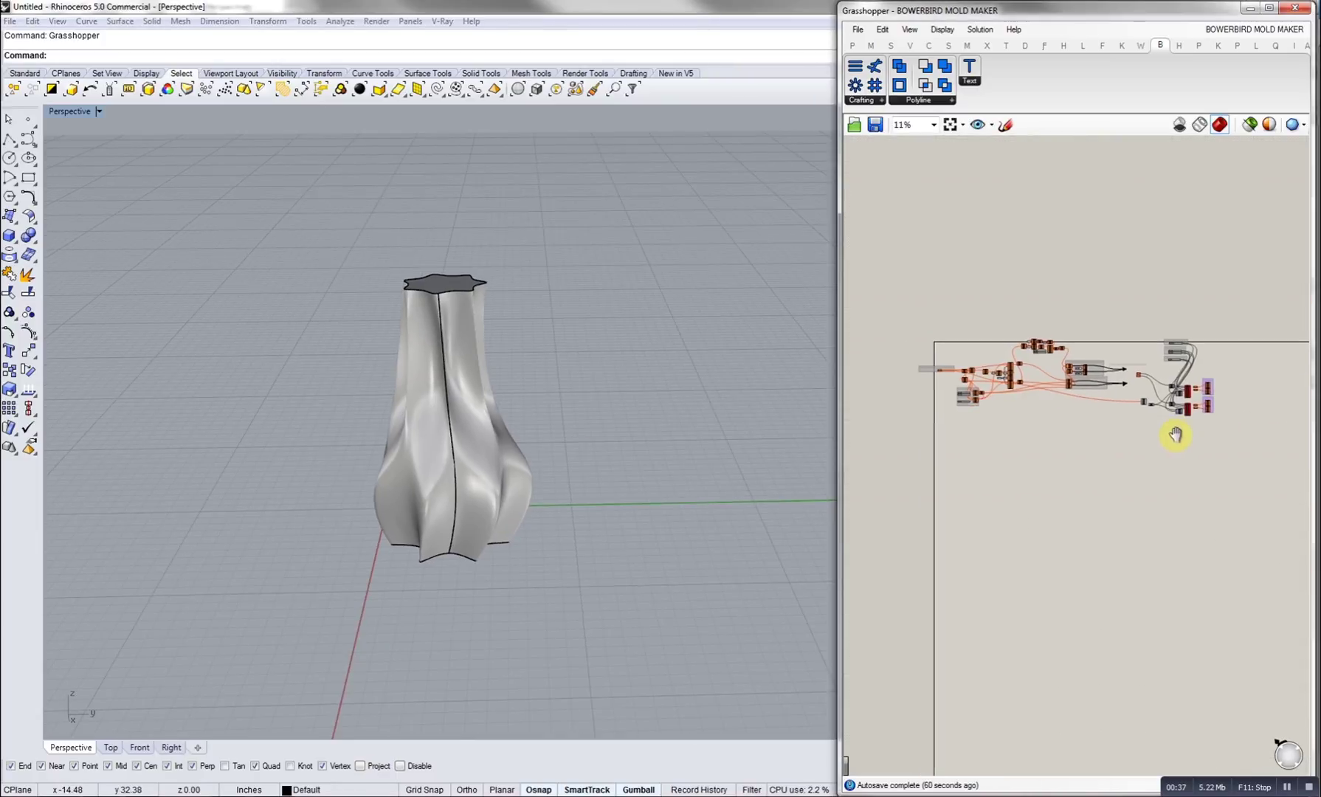
Reference the vase polysurface in the definition's closed-polysurface Brep parameter.
scroll(965, 389, up, 9)
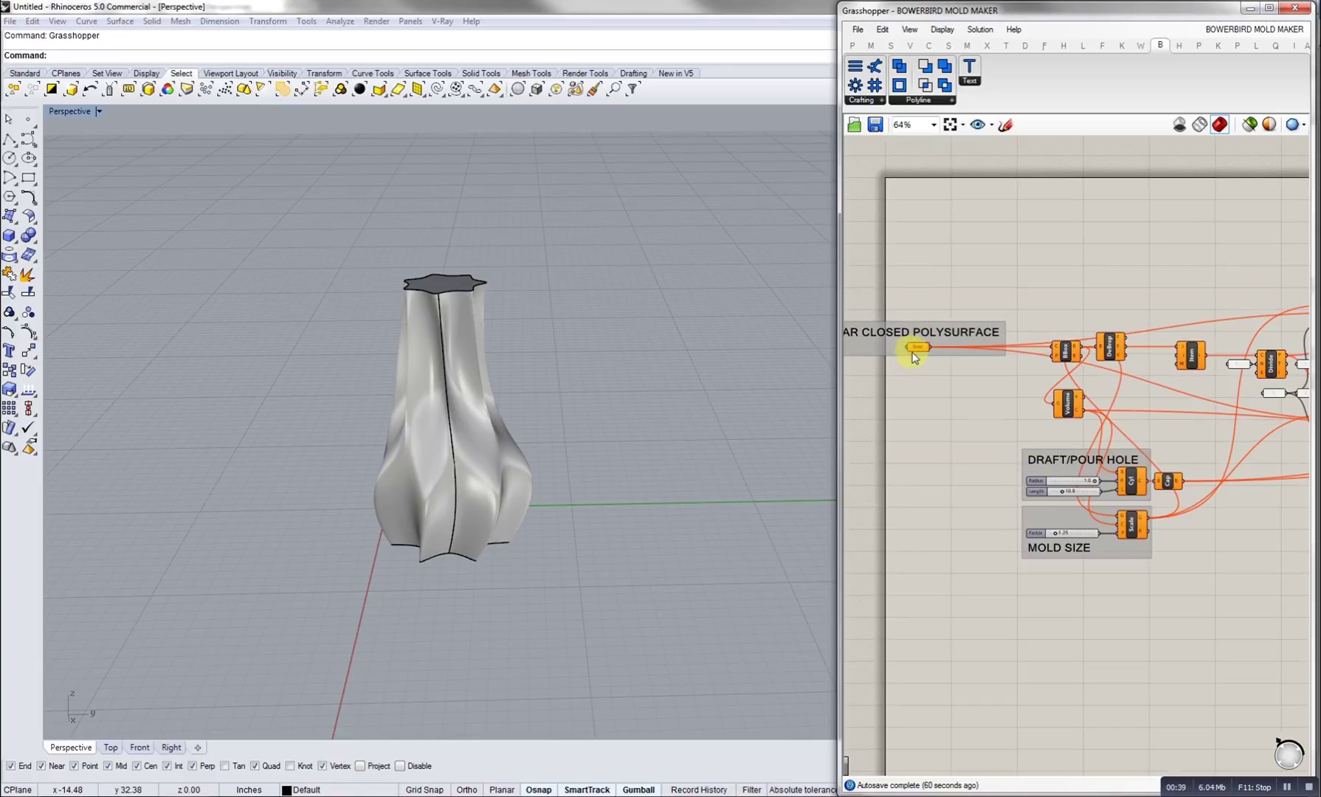
right_click(1090, 390)
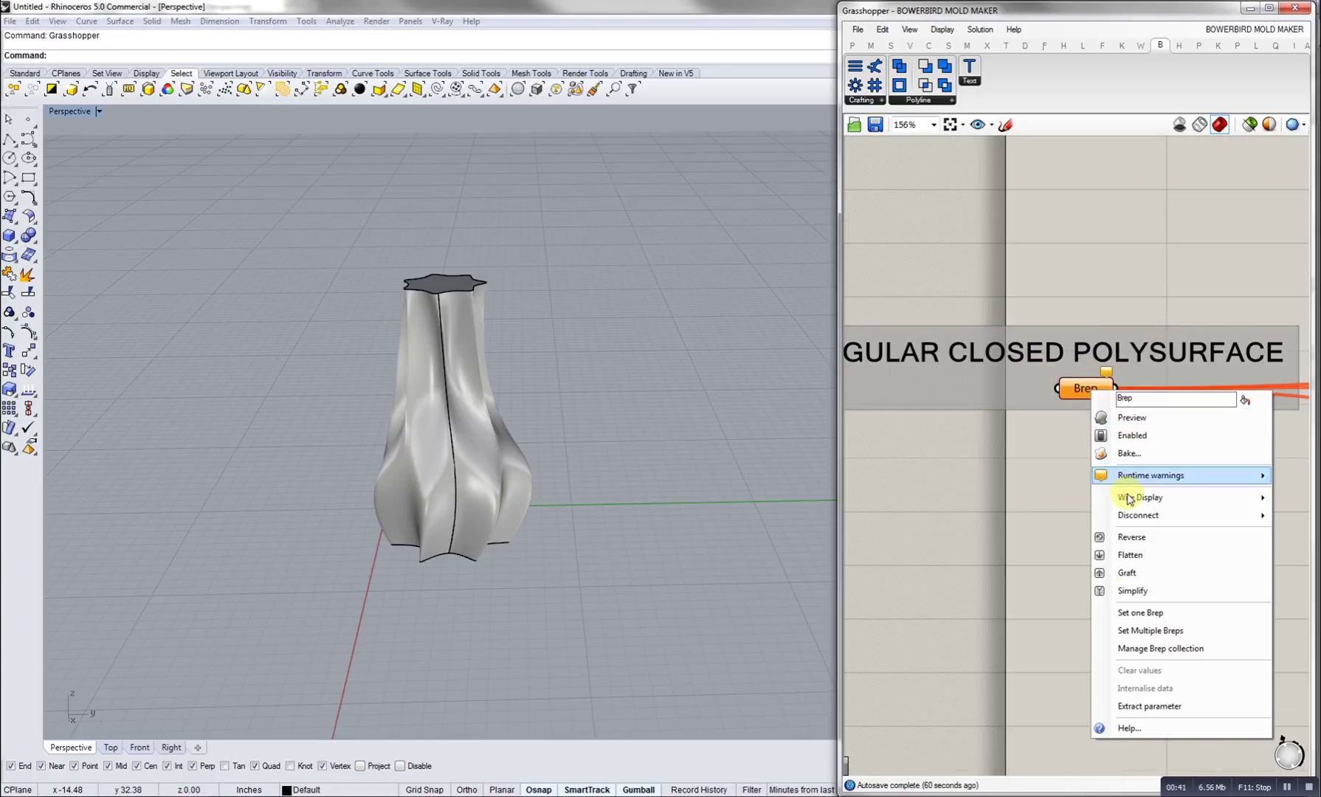
click(1151, 622)
click(484, 465)
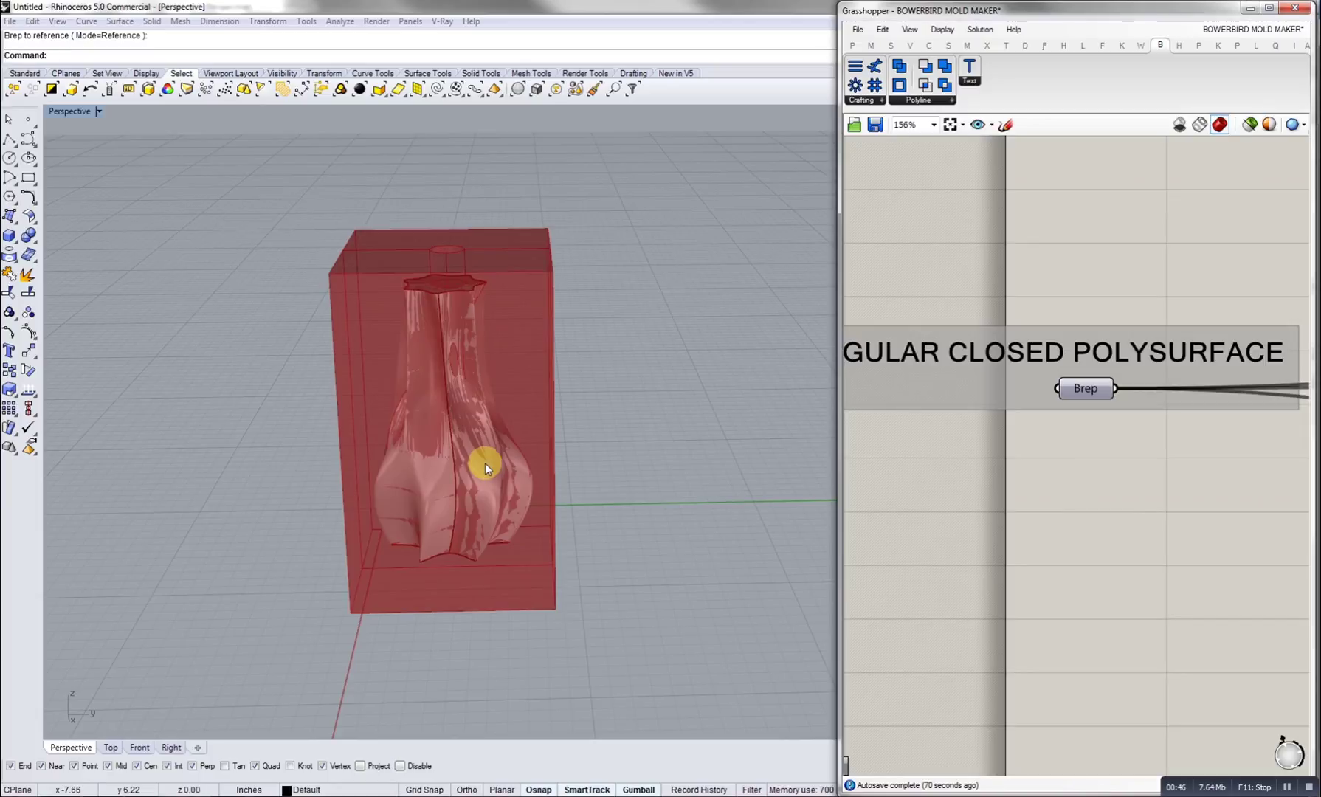
Hide the original vase in Rhino so that only the mold preview is shown.
right_drag(445, 386, 591, 420)
click(521, 430)
key(ctrl+h)
Set the draft/pour hole Radius to 0.5.
right_drag(1125, 494, 885, 435)
scroll(885, 435, down, 4)
scroll(1007, 517, up, 3)
right_drag(595, 295, 666, 395)
scroll(550, 338, up, 7)
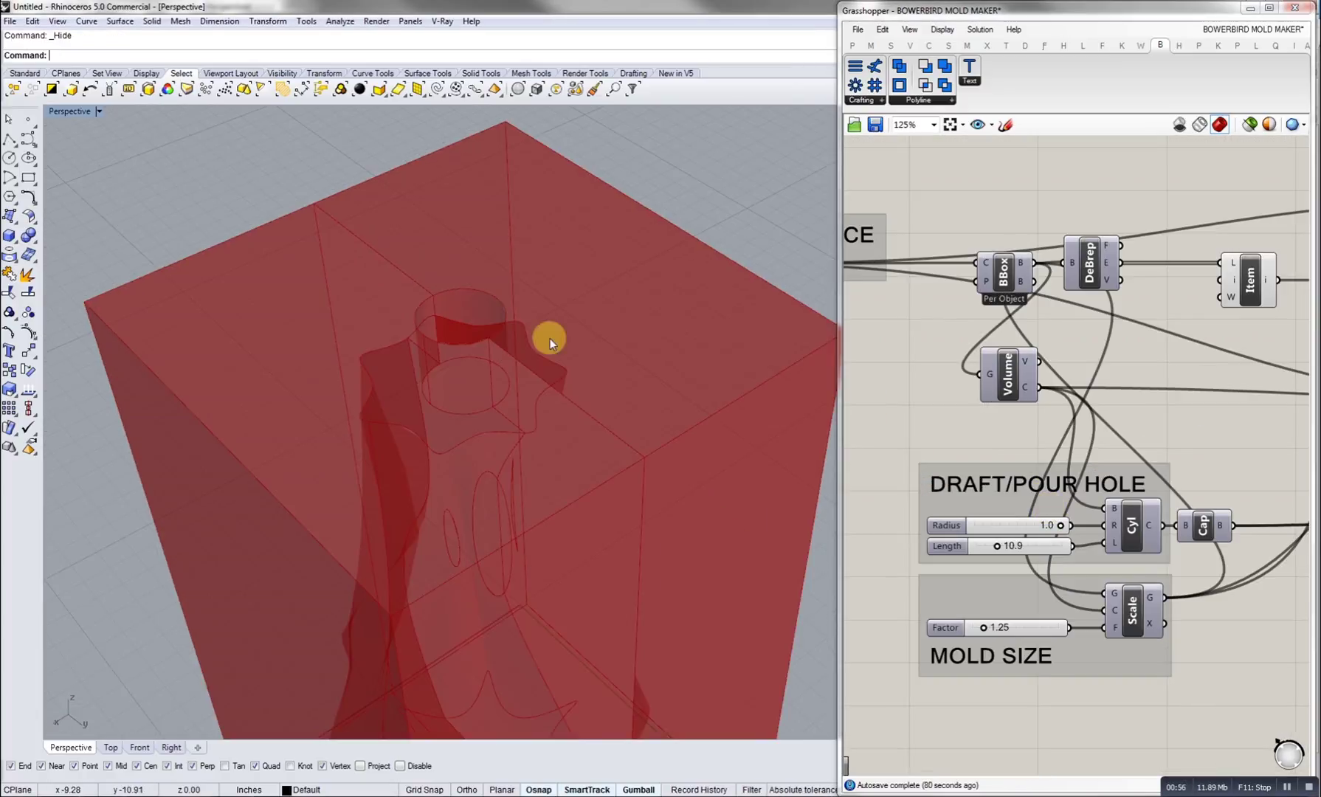
scroll(1024, 572, up, 2)
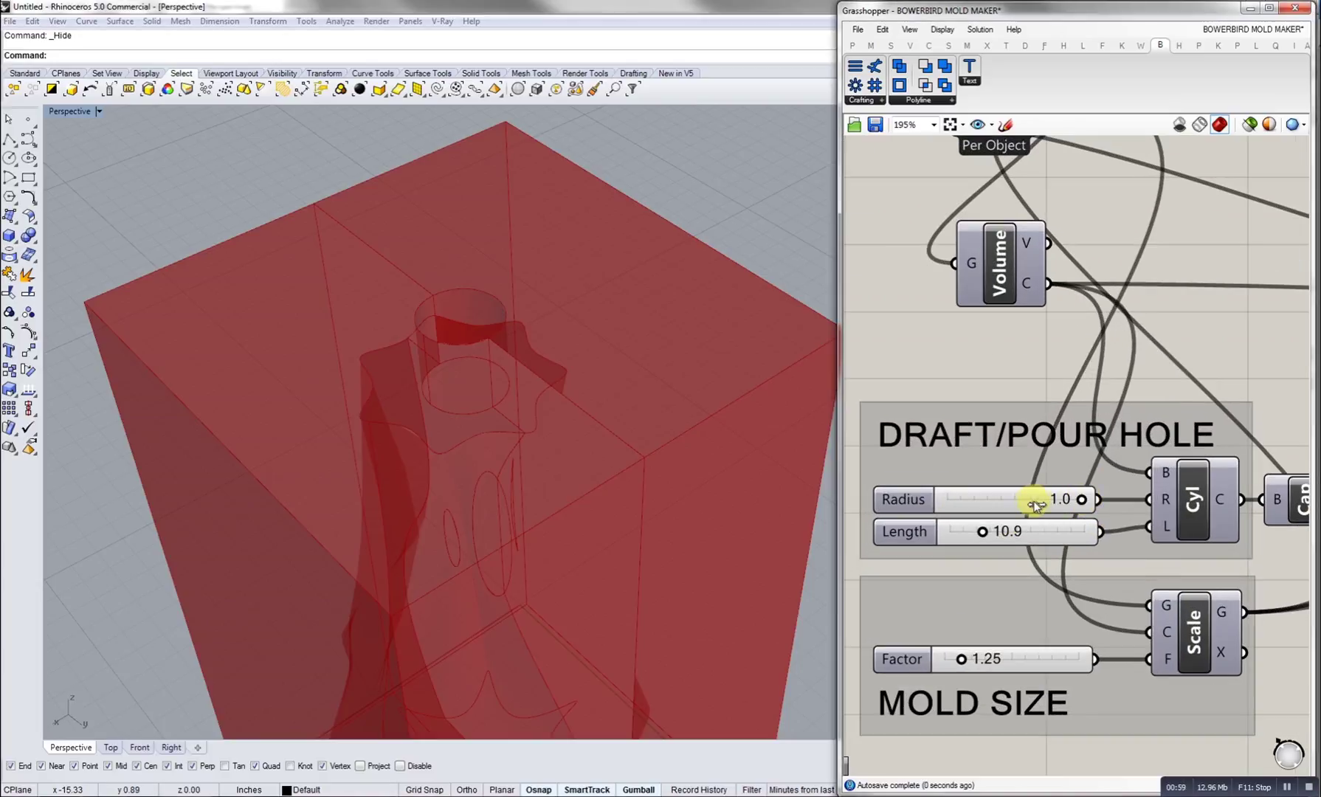
drag(1029, 505, 1015, 505)
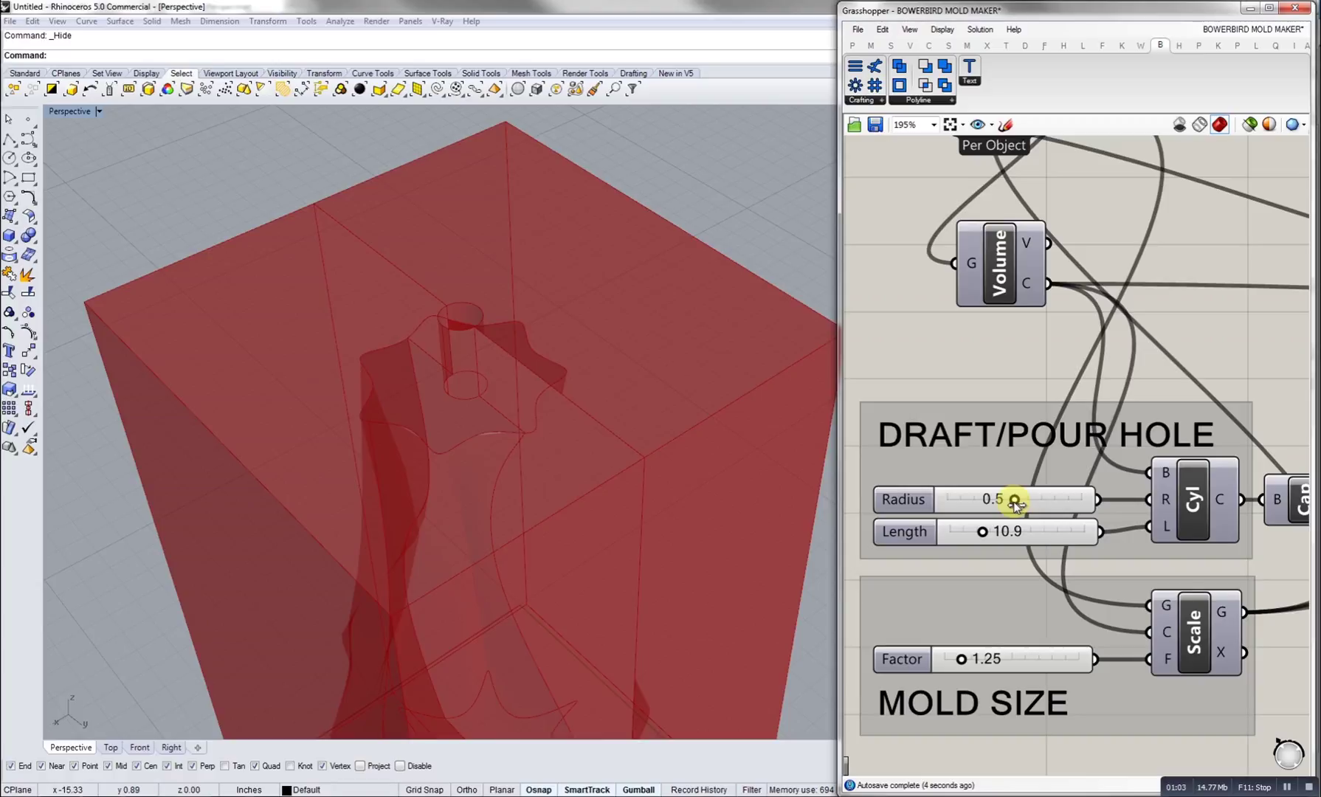
Set the mold size scale Factor to 1.50.
click(653, 381)
right_drag(511, 380, 740, 492)
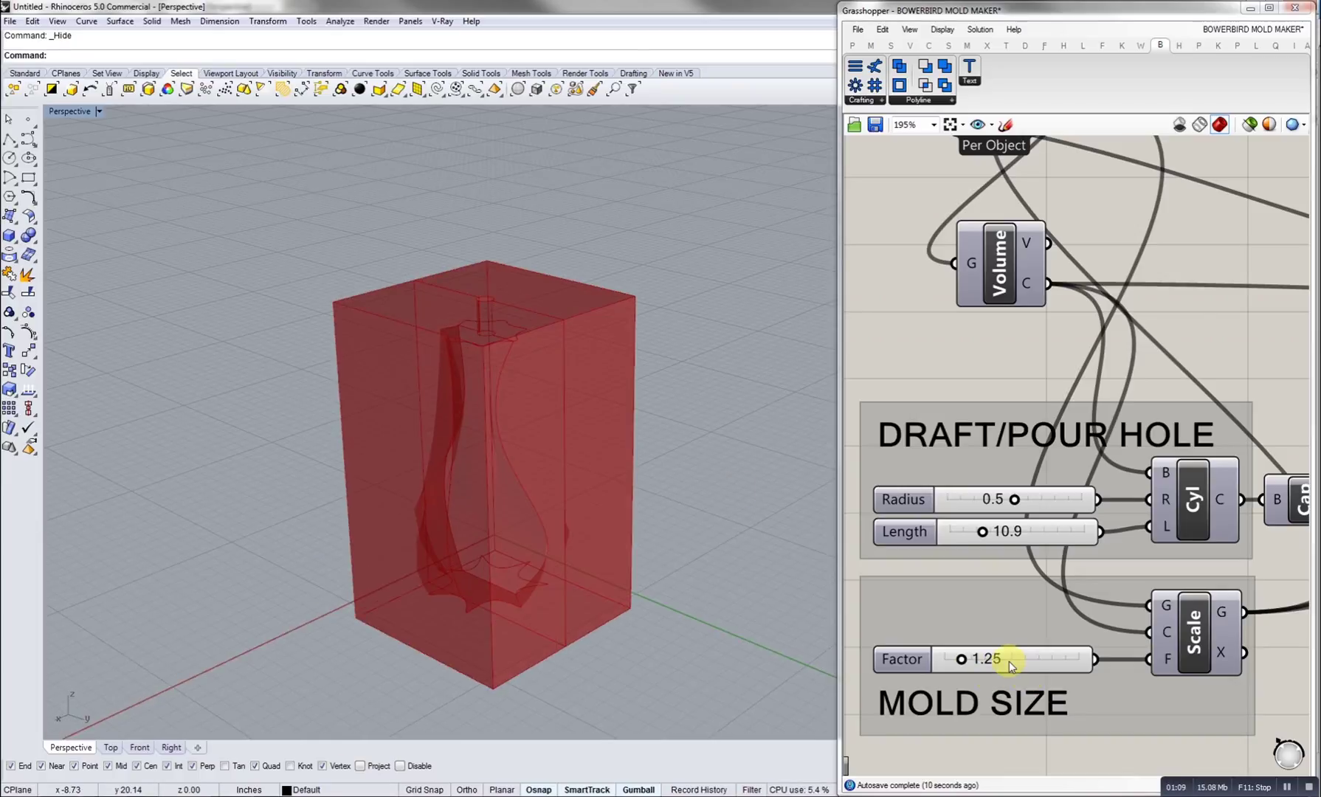
click(959, 660)
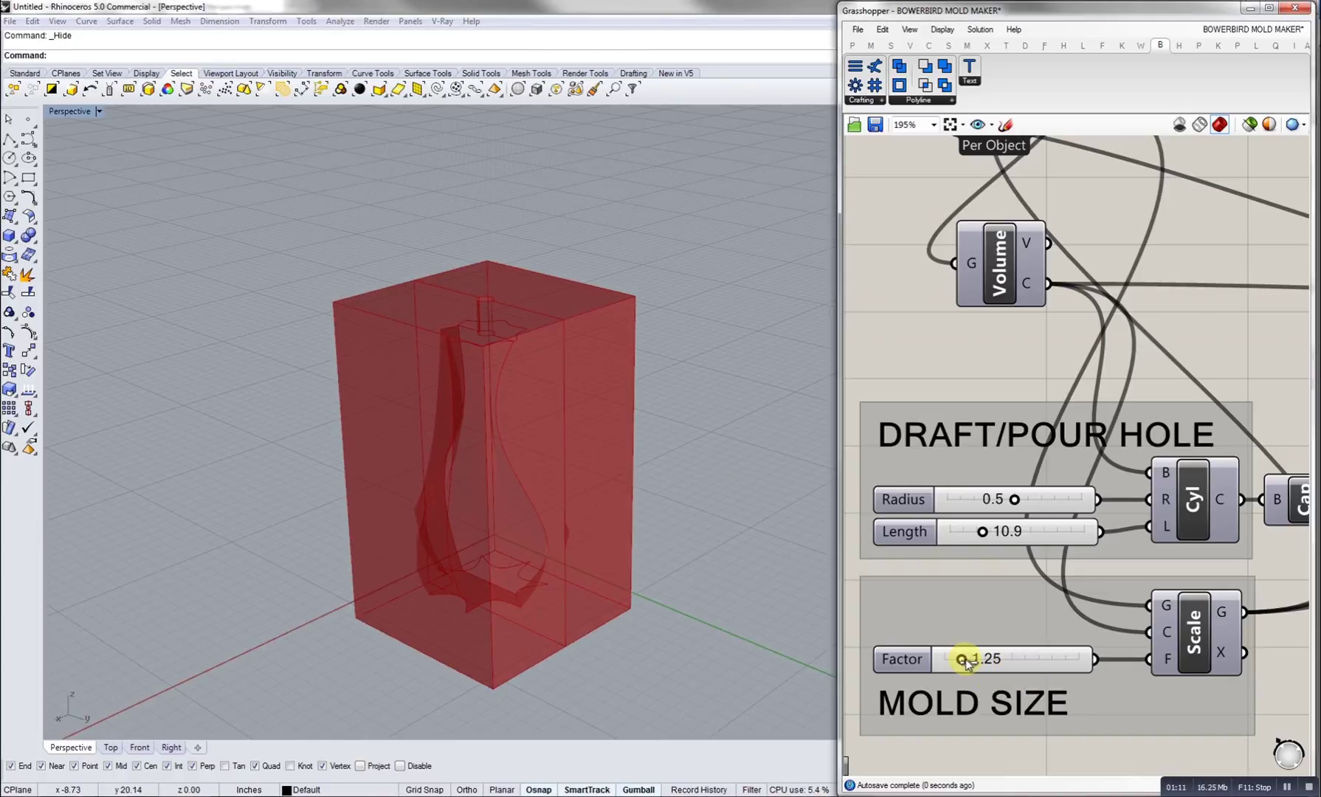
drag(965, 660, 959, 661)
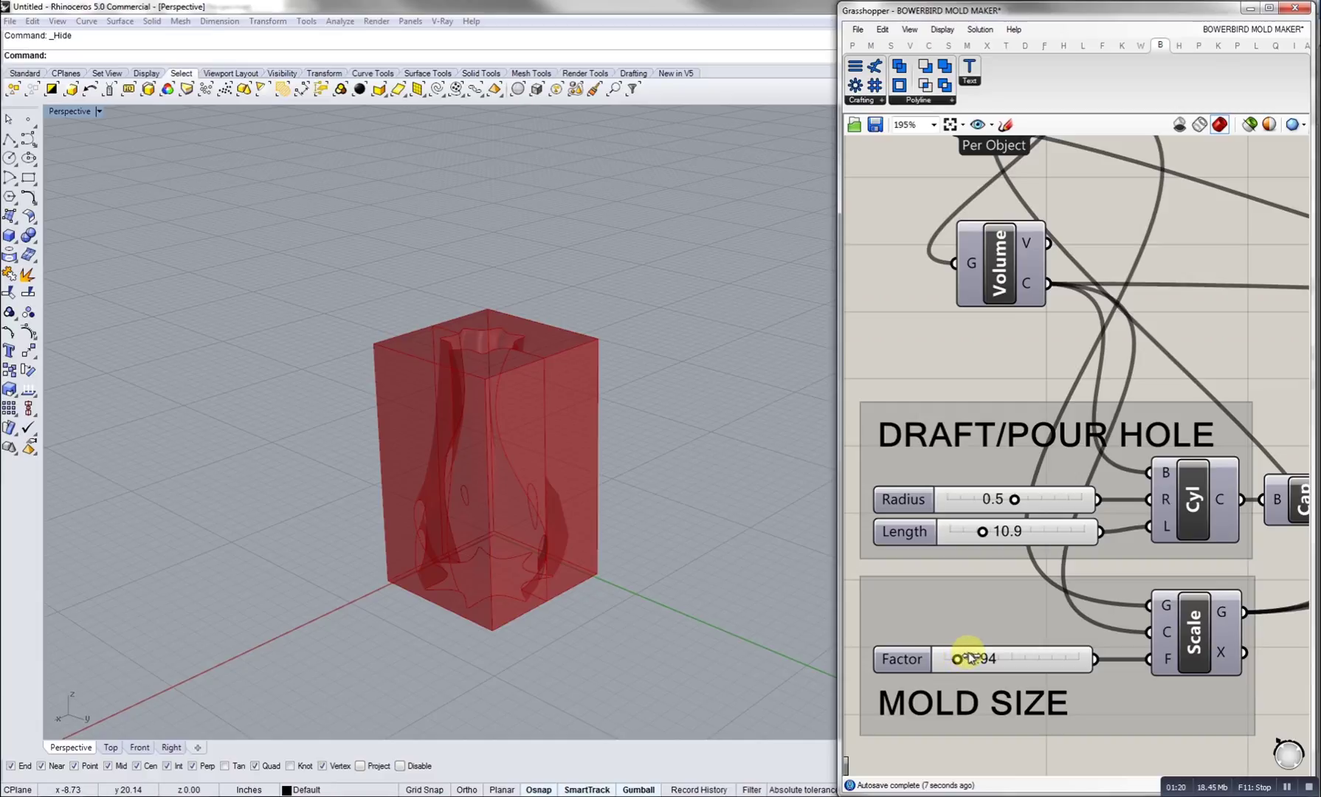
drag(957, 659, 964, 656)
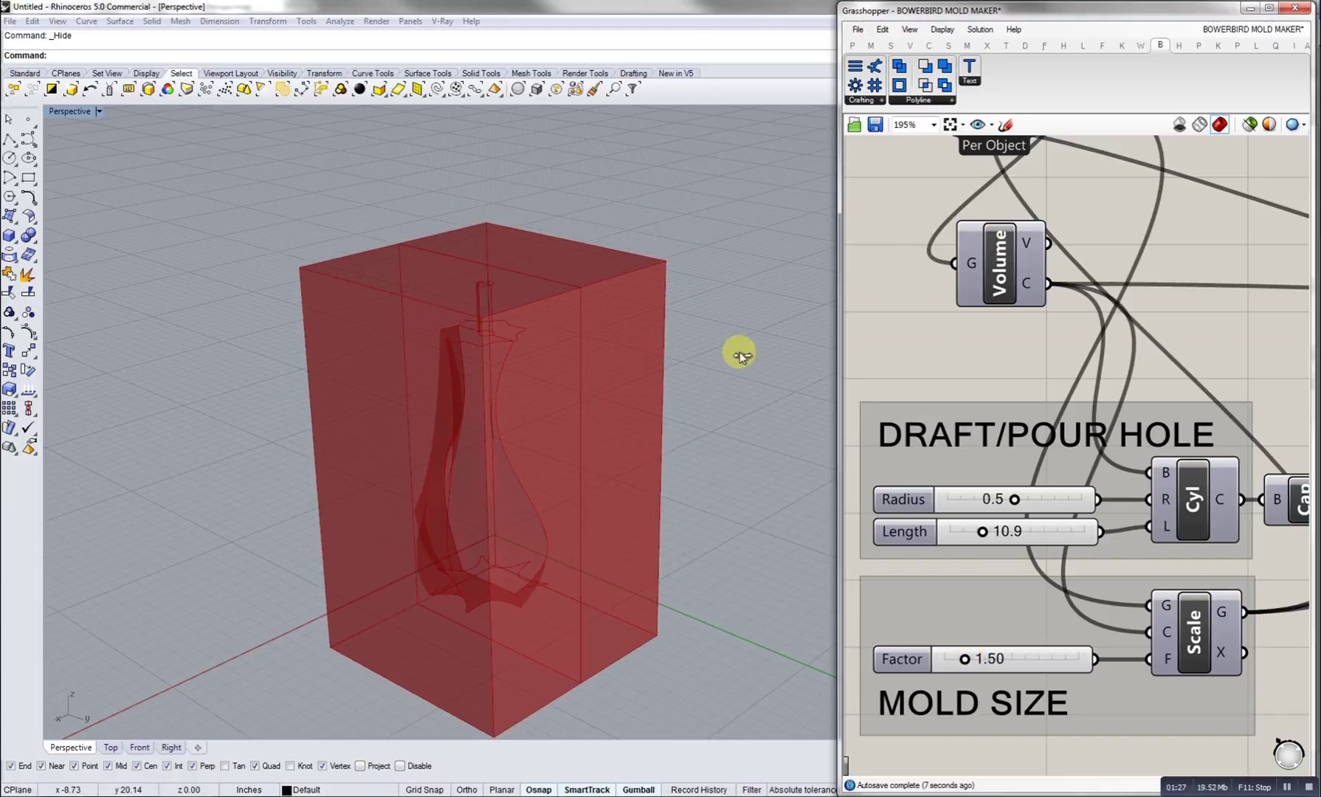
Examine the SIDE 1 and SIDE 2 mold halves from the Boolean difference with no guides.
right_drag(737, 350, 514, 407)
right_drag(1104, 393, 973, 455)
scroll(975, 456, down, 6)
right_drag(1207, 452, 882, 472)
right_drag(1047, 422, 937, 422)
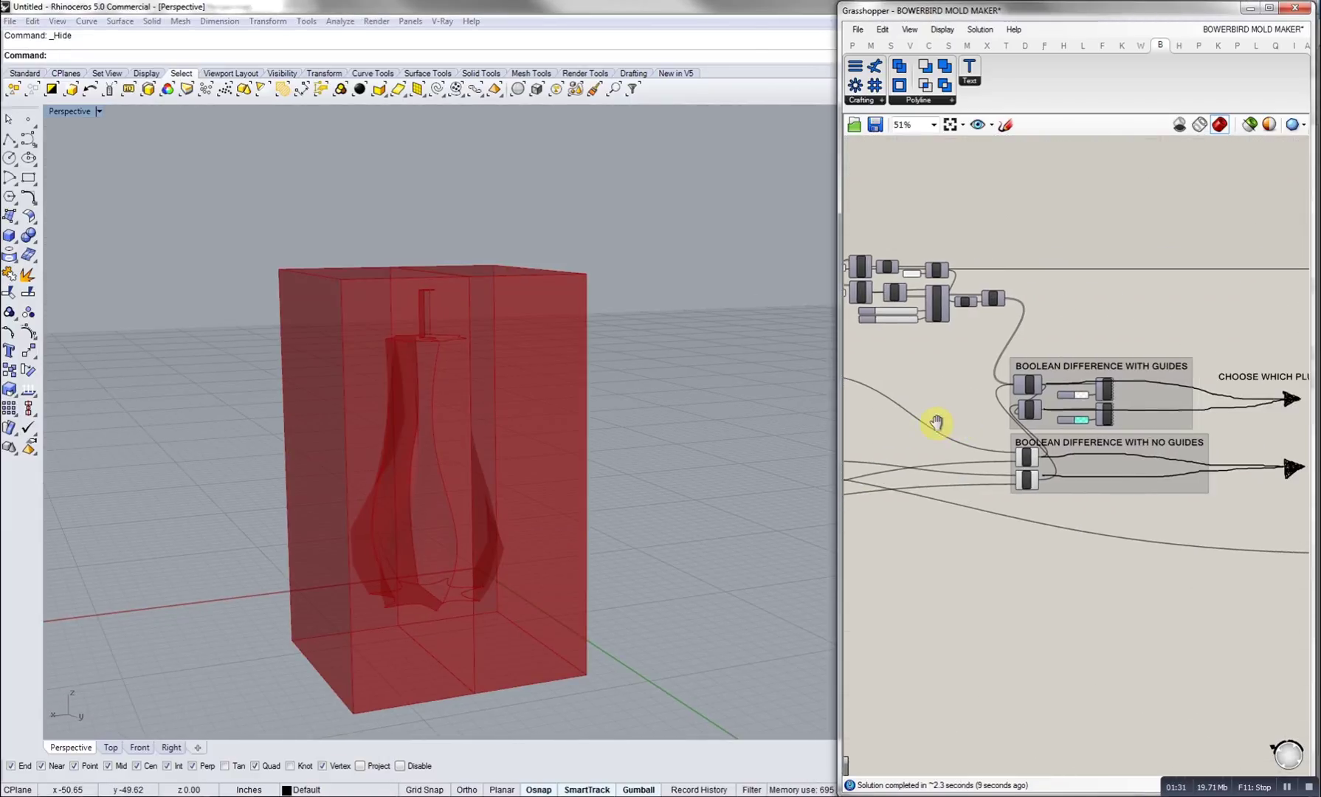
scroll(959, 384, up, 5)
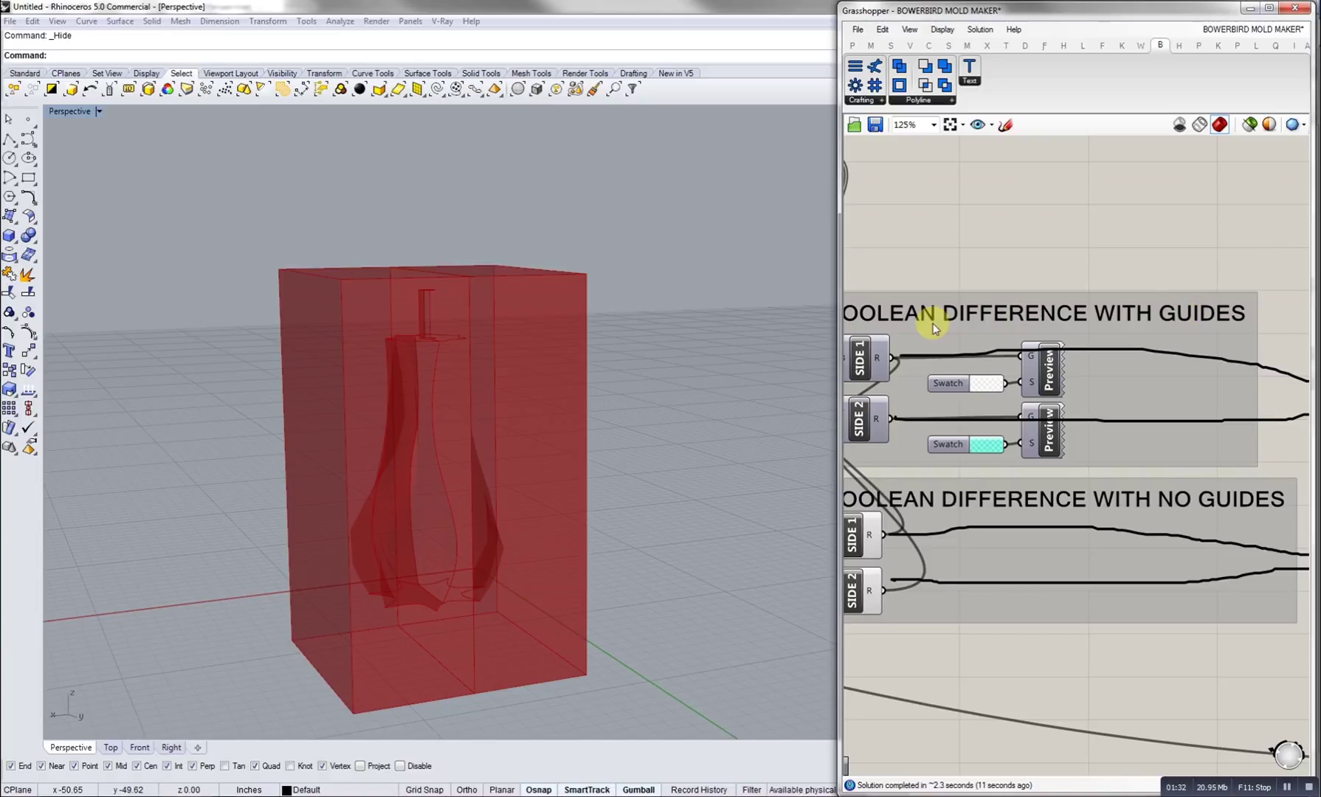
scroll(959, 442, down, 3)
click(941, 511)
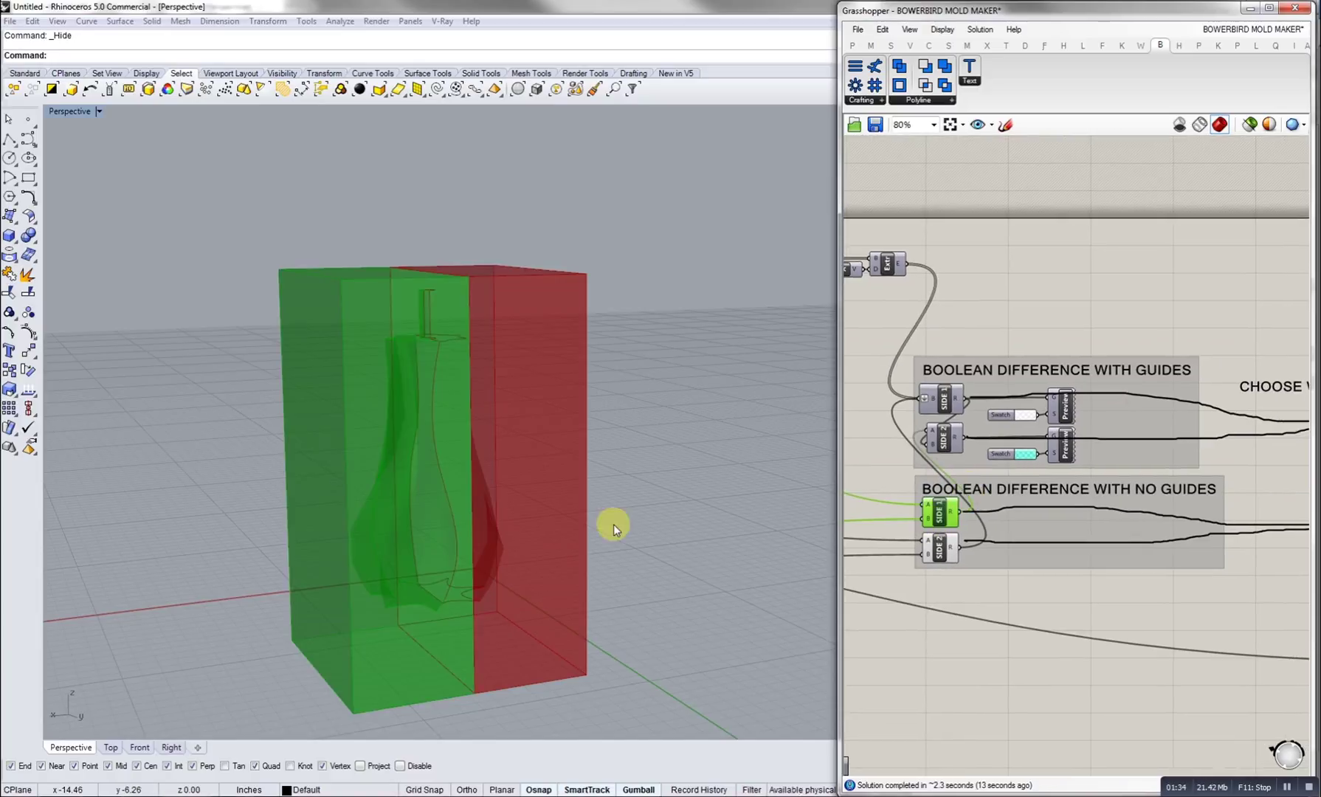
right_drag(613, 524, 557, 503)
click(938, 548)
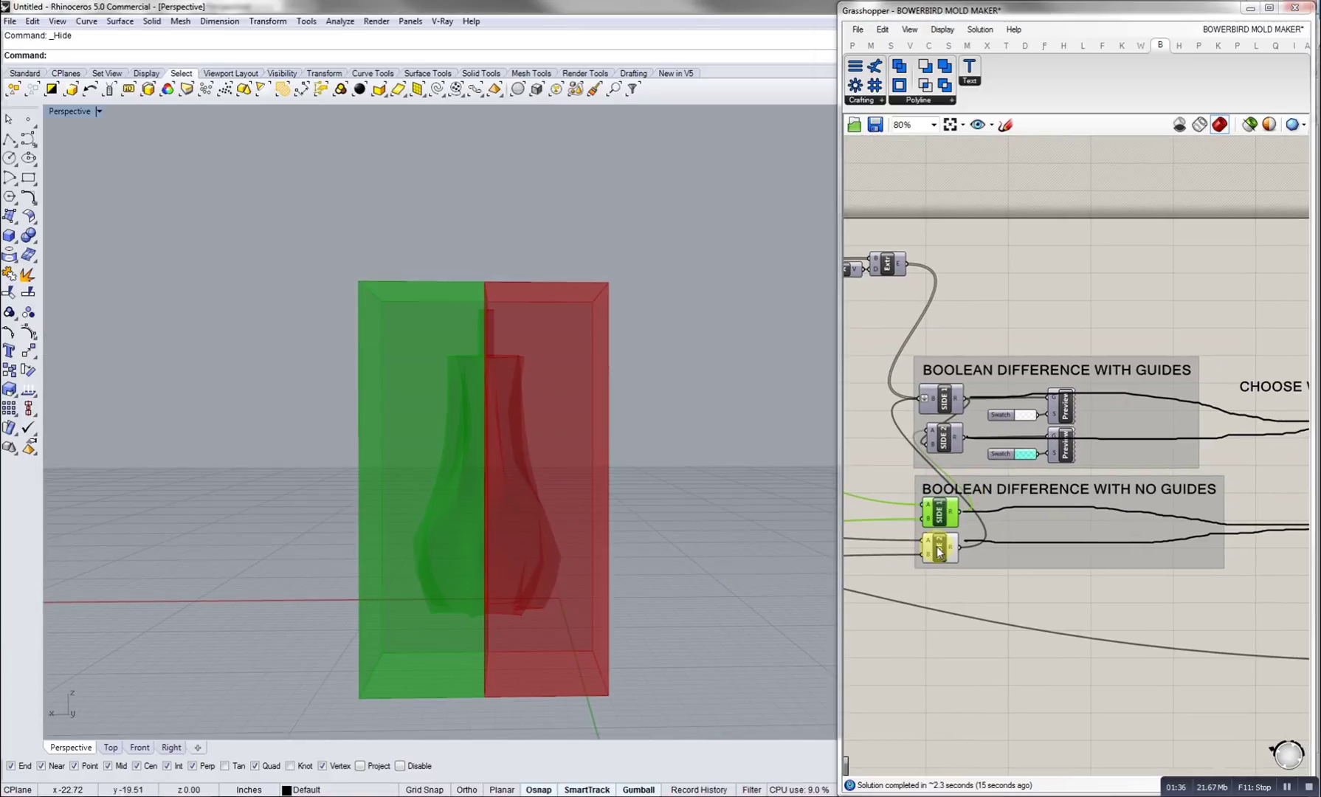
shift+right_drag(523, 455, 564, 481)
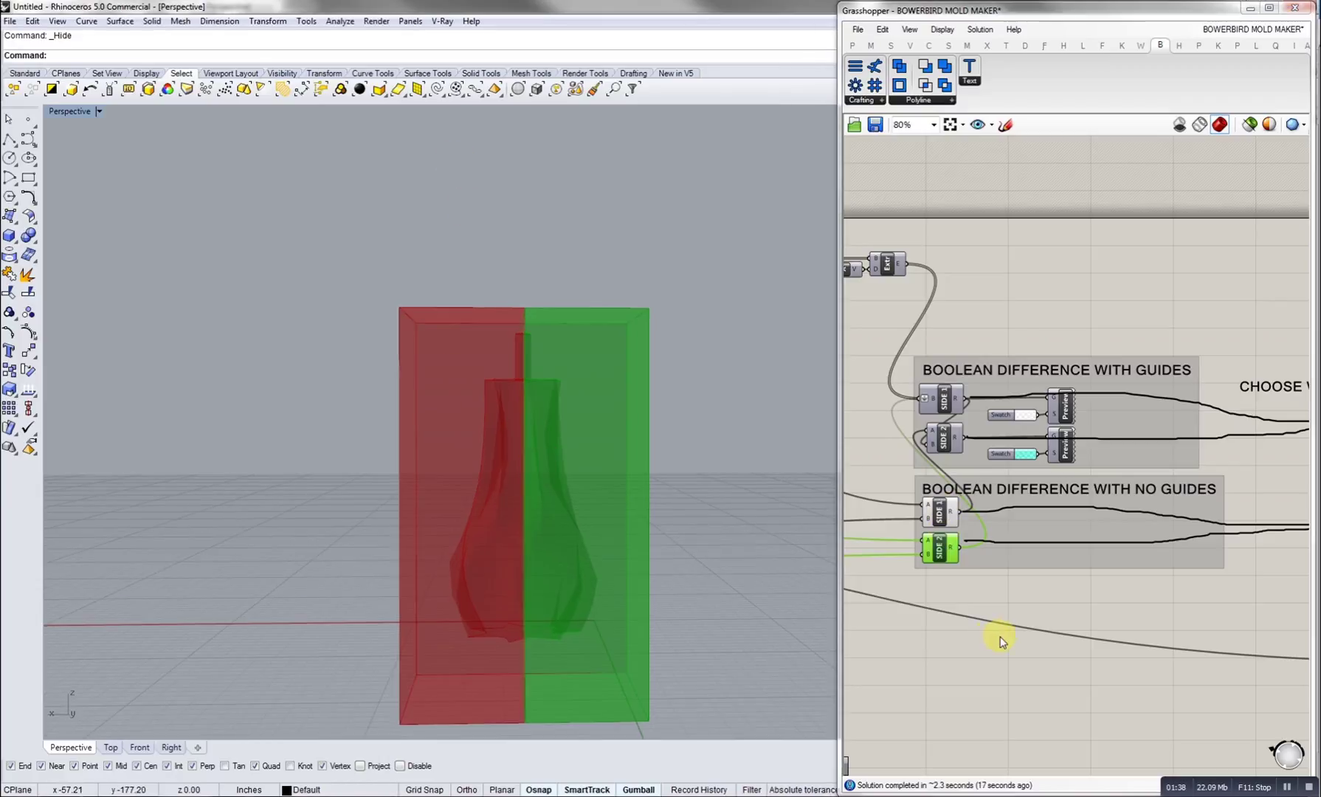
click(1001, 636)
Turn off the preview of both SIDE components in the no-guides Boolean difference group.
drag(954, 544, 927, 508)
key(ctrl+z)
middle_click(927, 508)
click(970, 463)
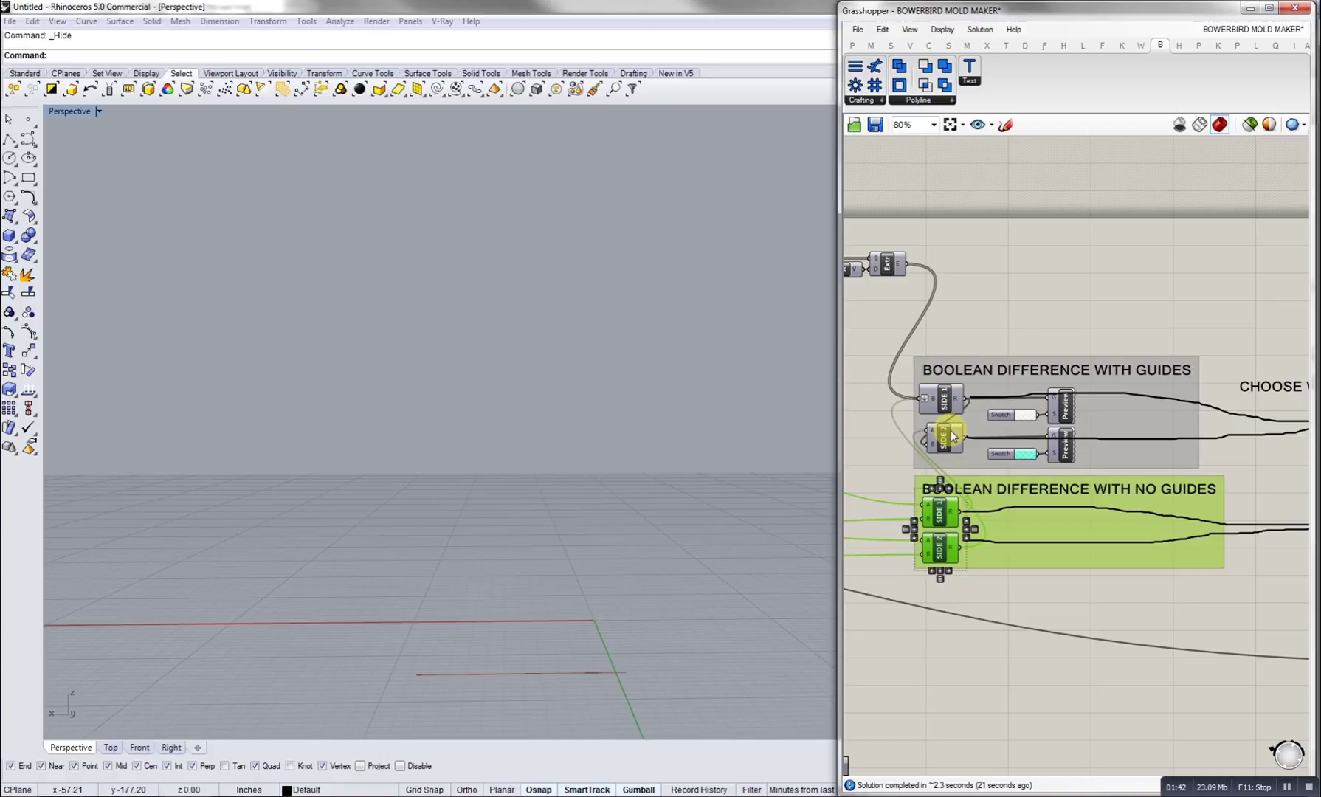
Turn on the preview of both SIDE components in the Boolean difference with guides group.
click(946, 435)
shift+click(943, 392)
middle_click(945, 397)
click(964, 367)
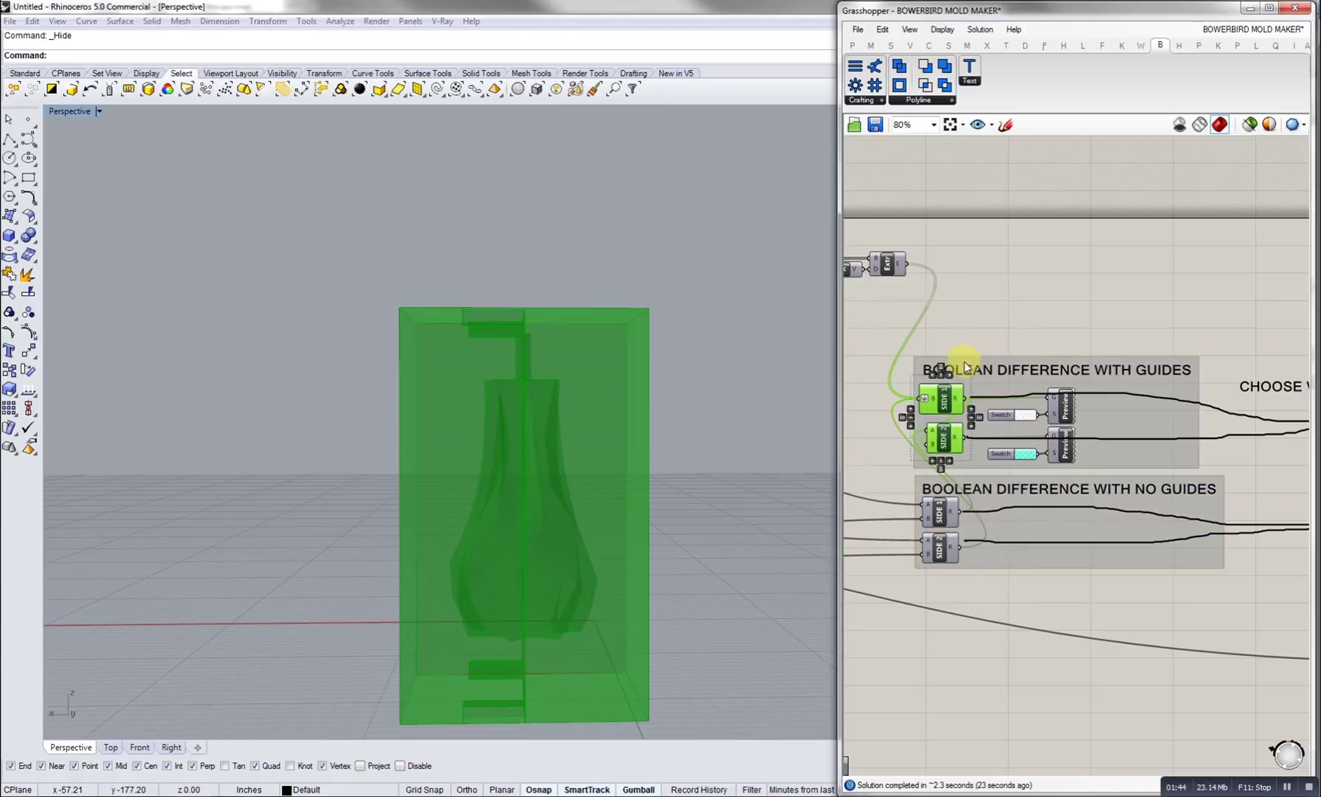
Inspect the SIDE 1 and SIDE 2 mold halves with guides, one at a time and from several angles.
click(989, 282)
click(944, 397)
right_drag(496, 365, 551, 408)
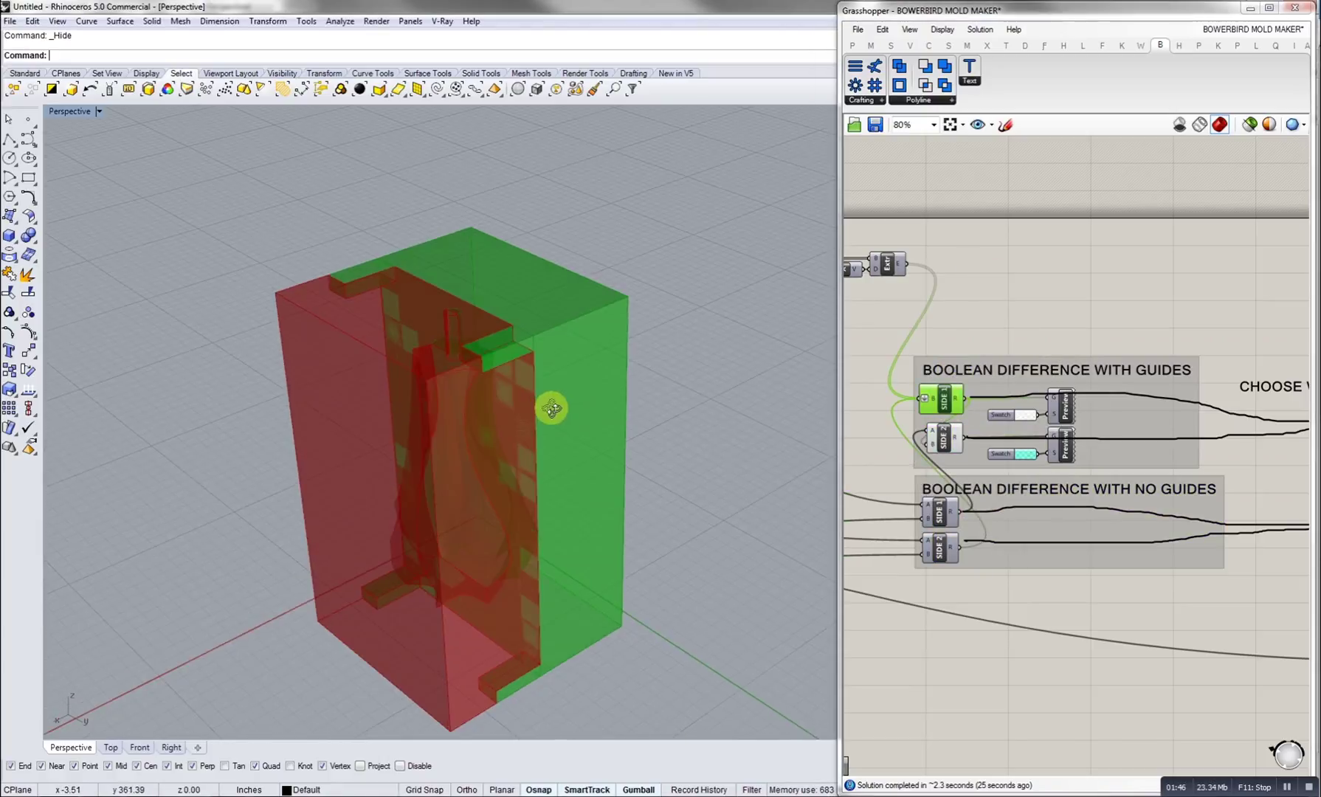
click(941, 439)
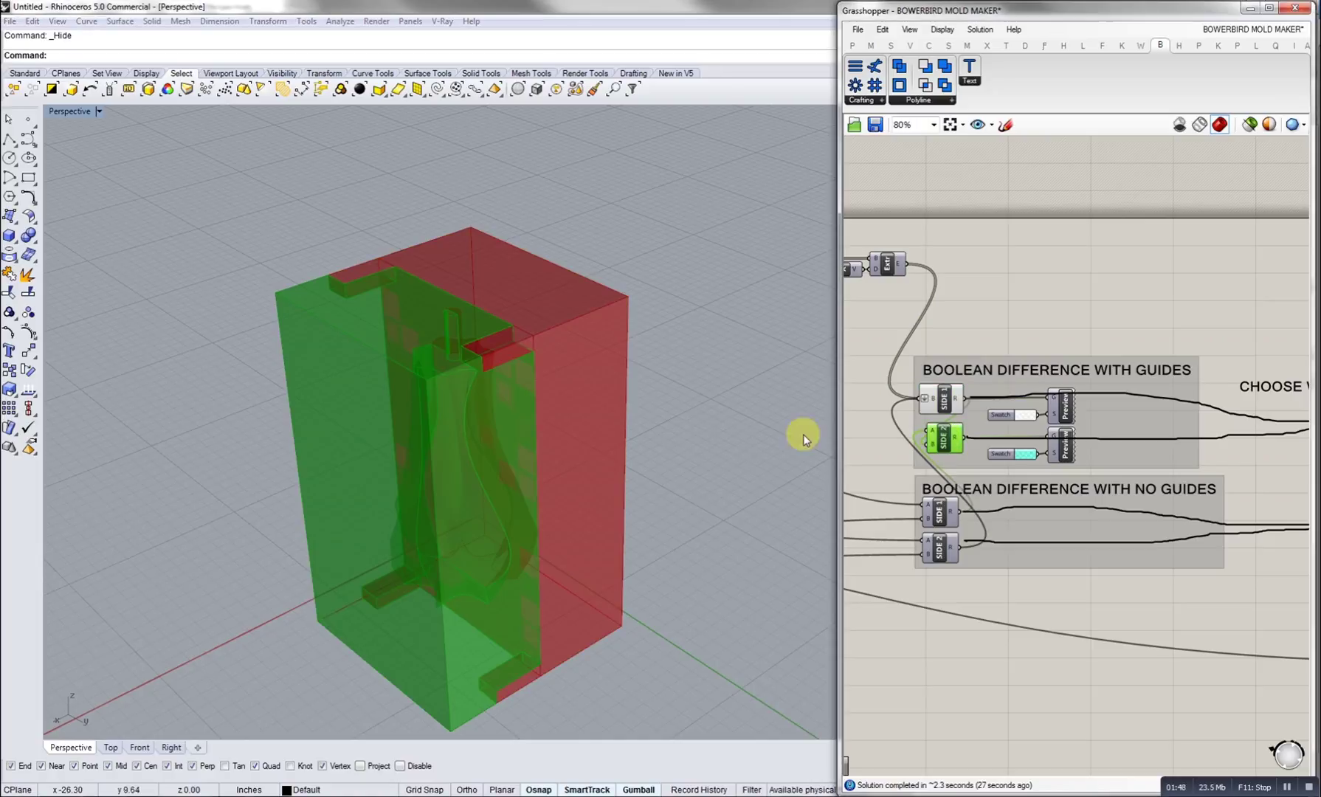
right_drag(803, 433, 620, 370)
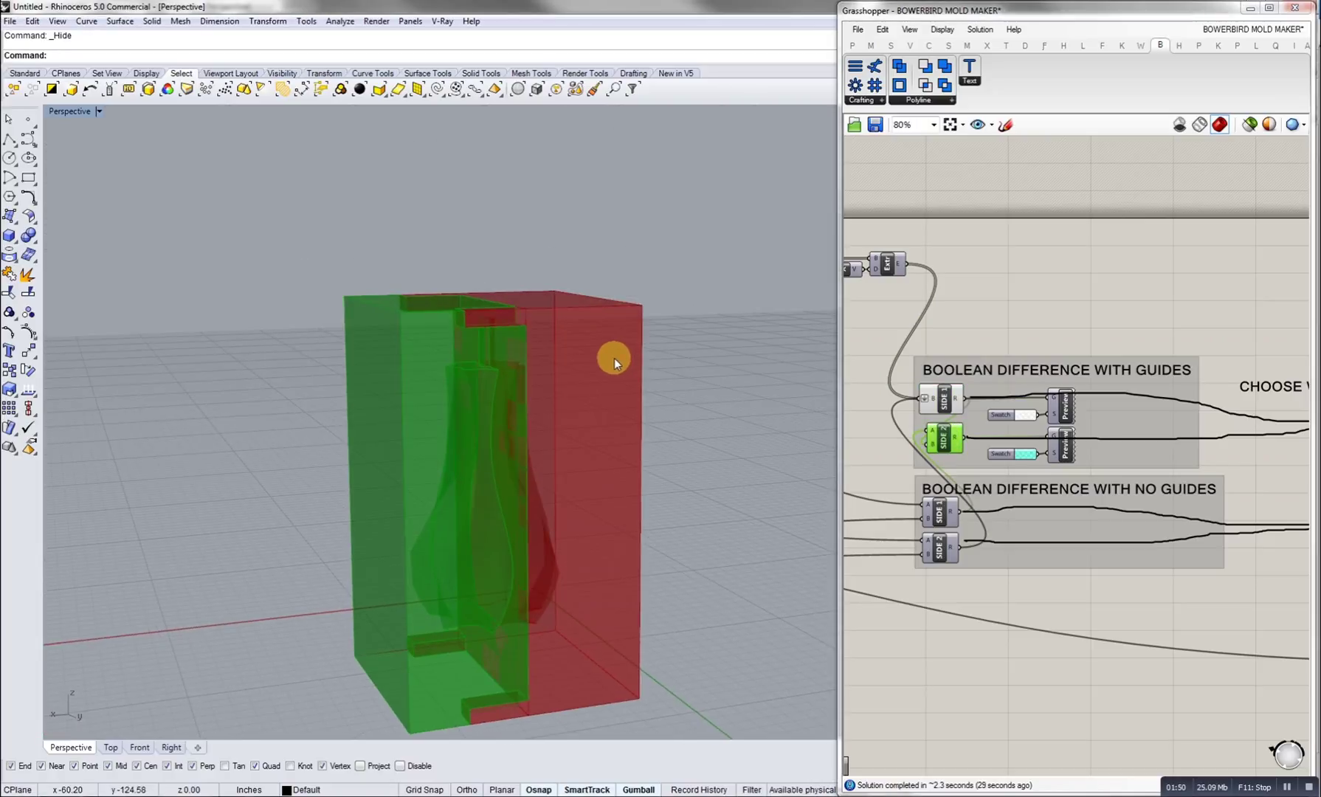
right_drag(570, 461, 483, 286)
Turn off the preview of both SIDE components in the Boolean difference with guides group.
shift+click(939, 399)
middle_click(938, 397)
click(968, 361)
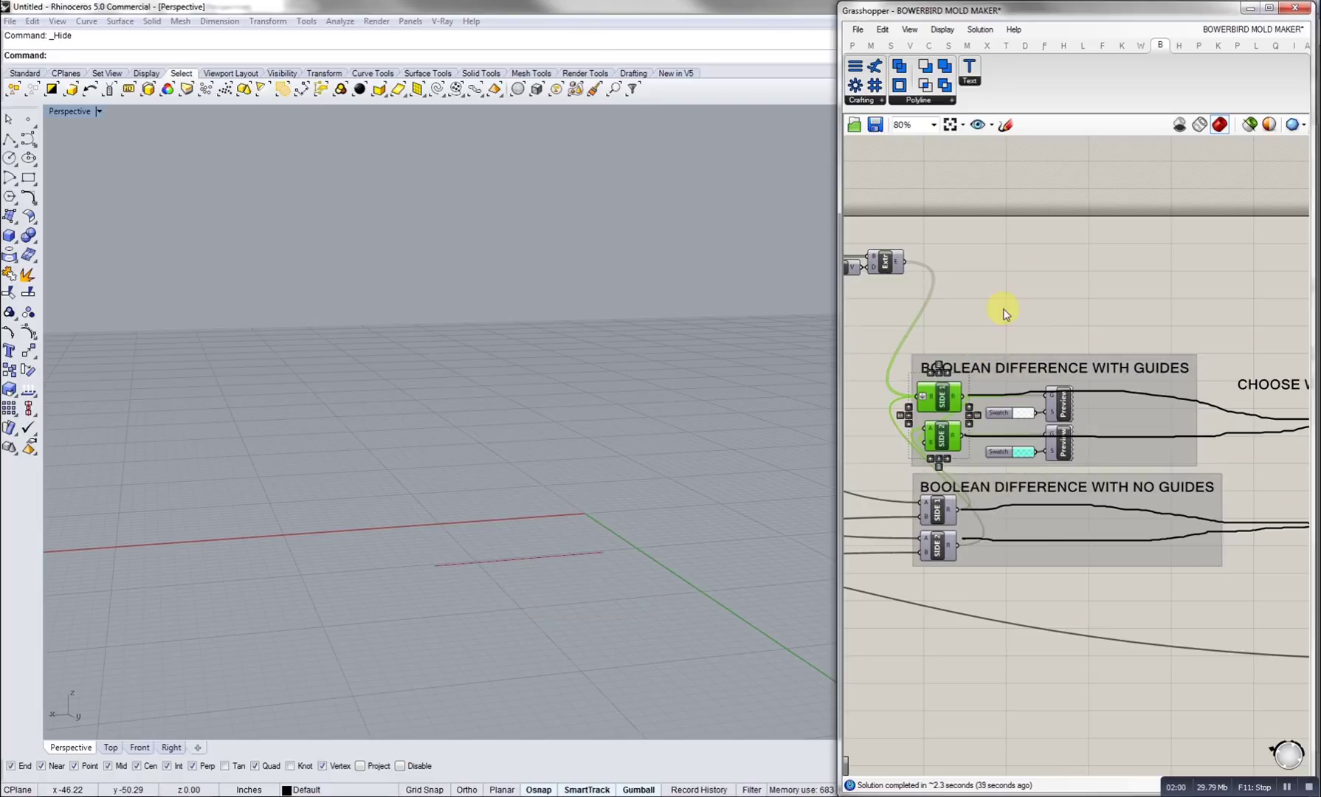
click(1003, 308)
Review the material thickness, number of slices and rotation of slices settings and the plug selection area of the definition.
scroll(1057, 480, down, 1)
right_drag(1131, 493, 968, 478)
right_drag(1087, 483, 937, 470)
scroll(1152, 469, down, 2)
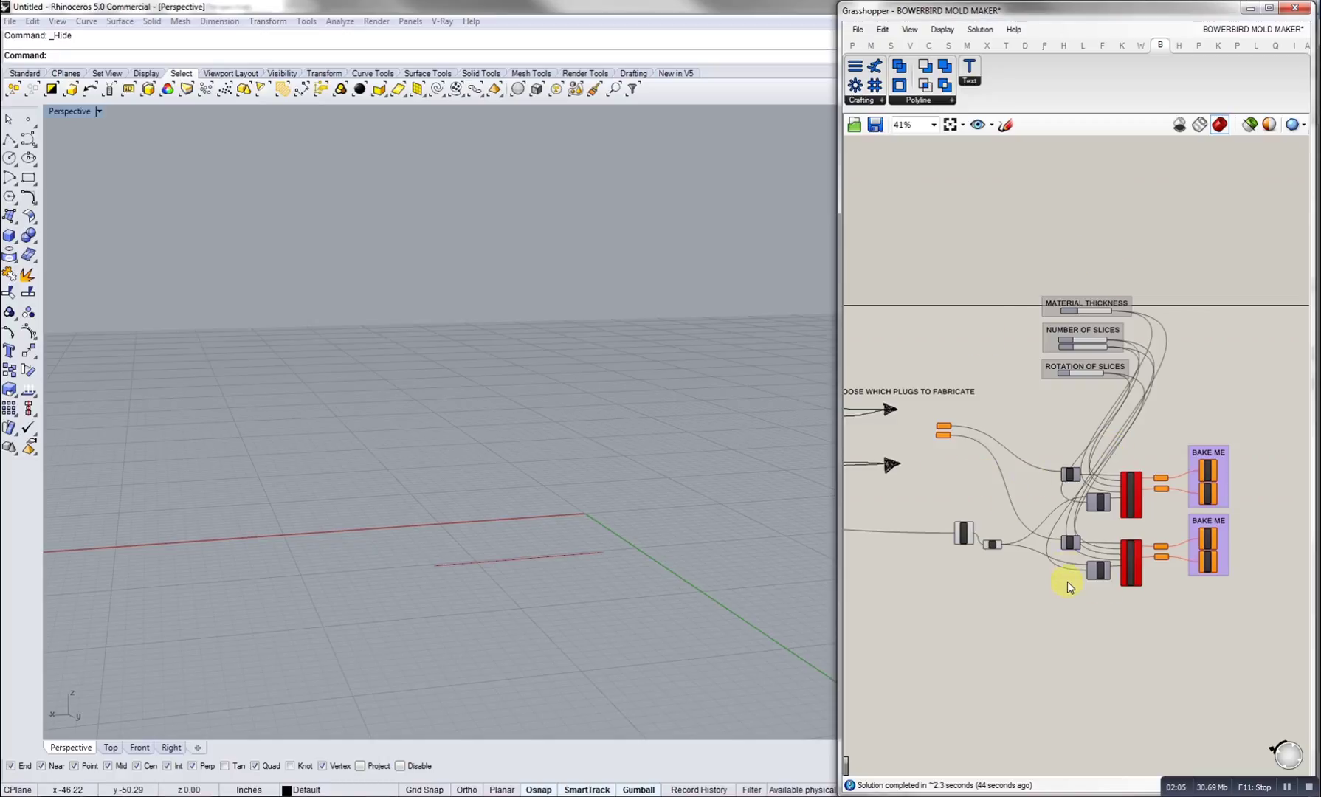
scroll(1059, 344, up, 5)
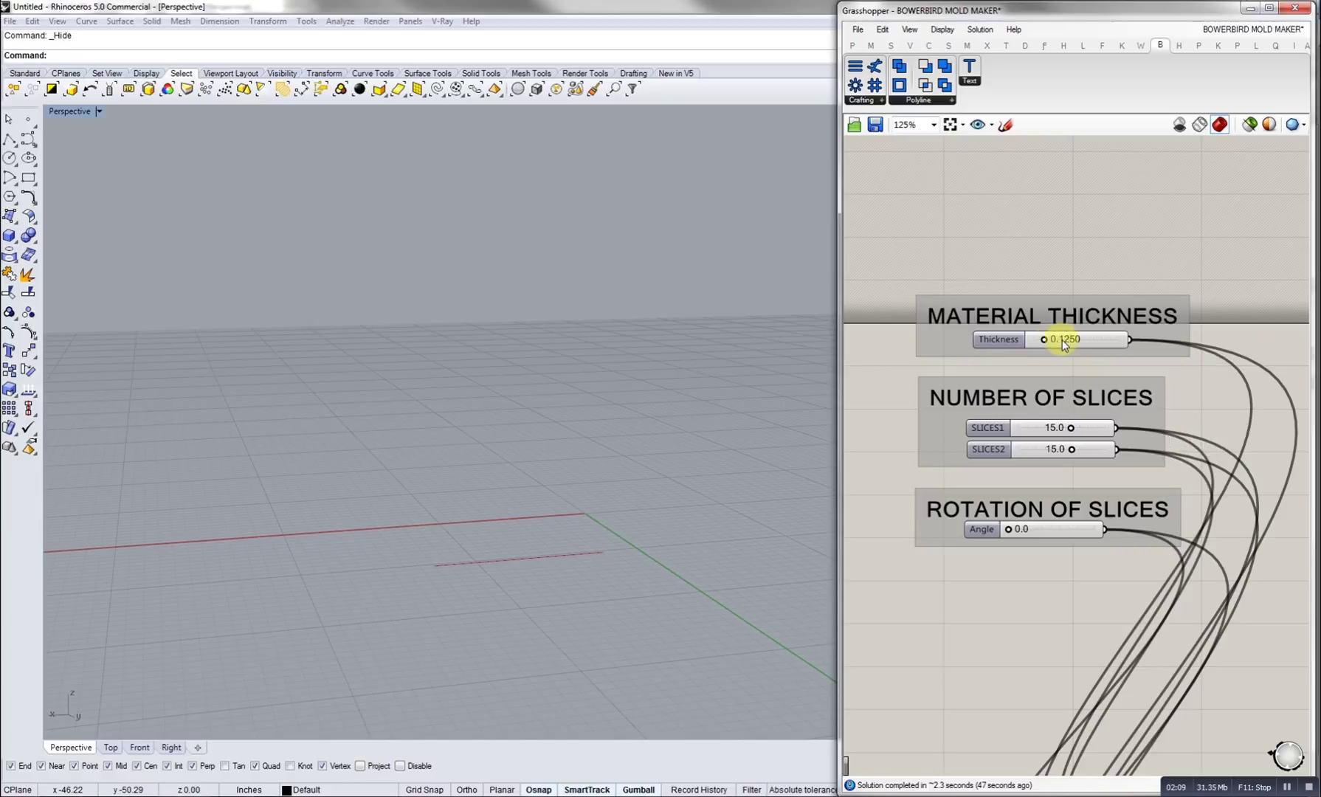
right_drag(1073, 414, 1034, 394)
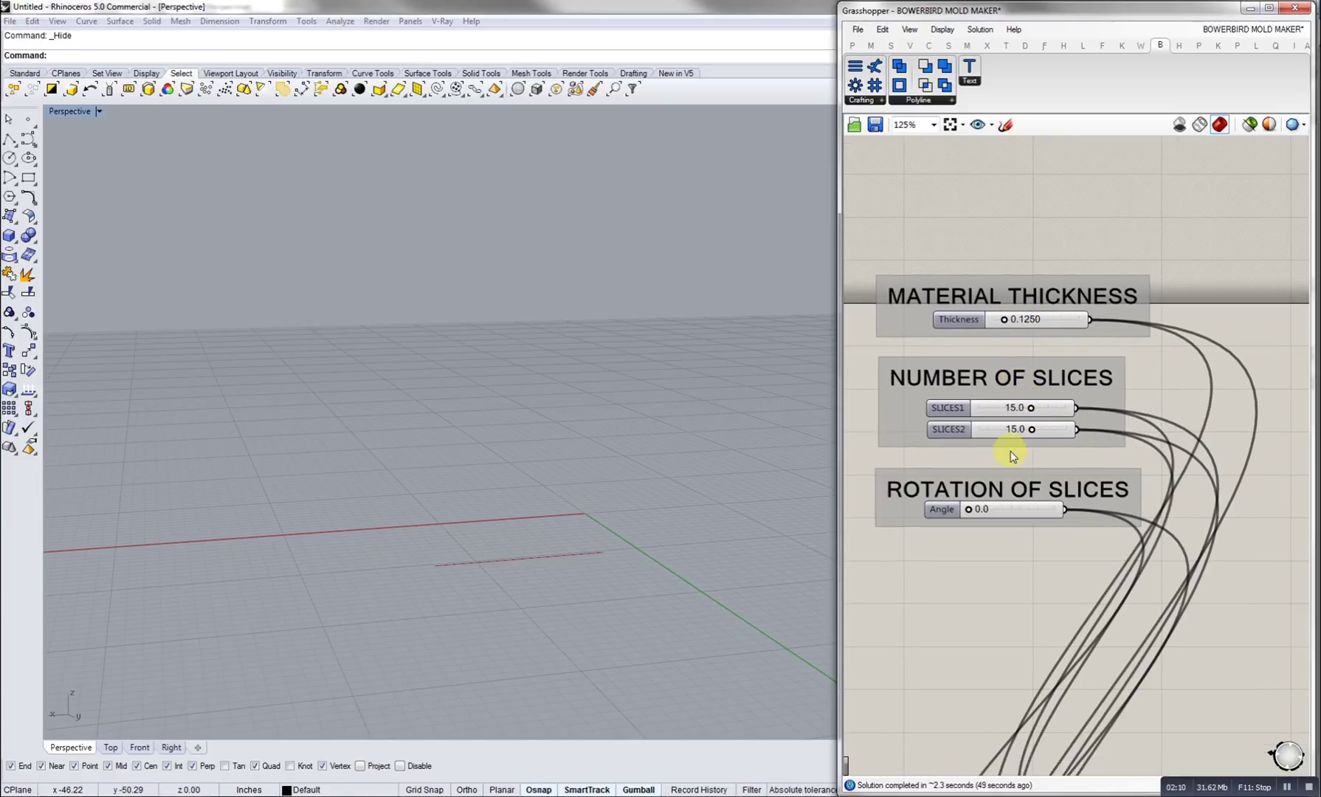
scroll(1016, 446, down, 6)
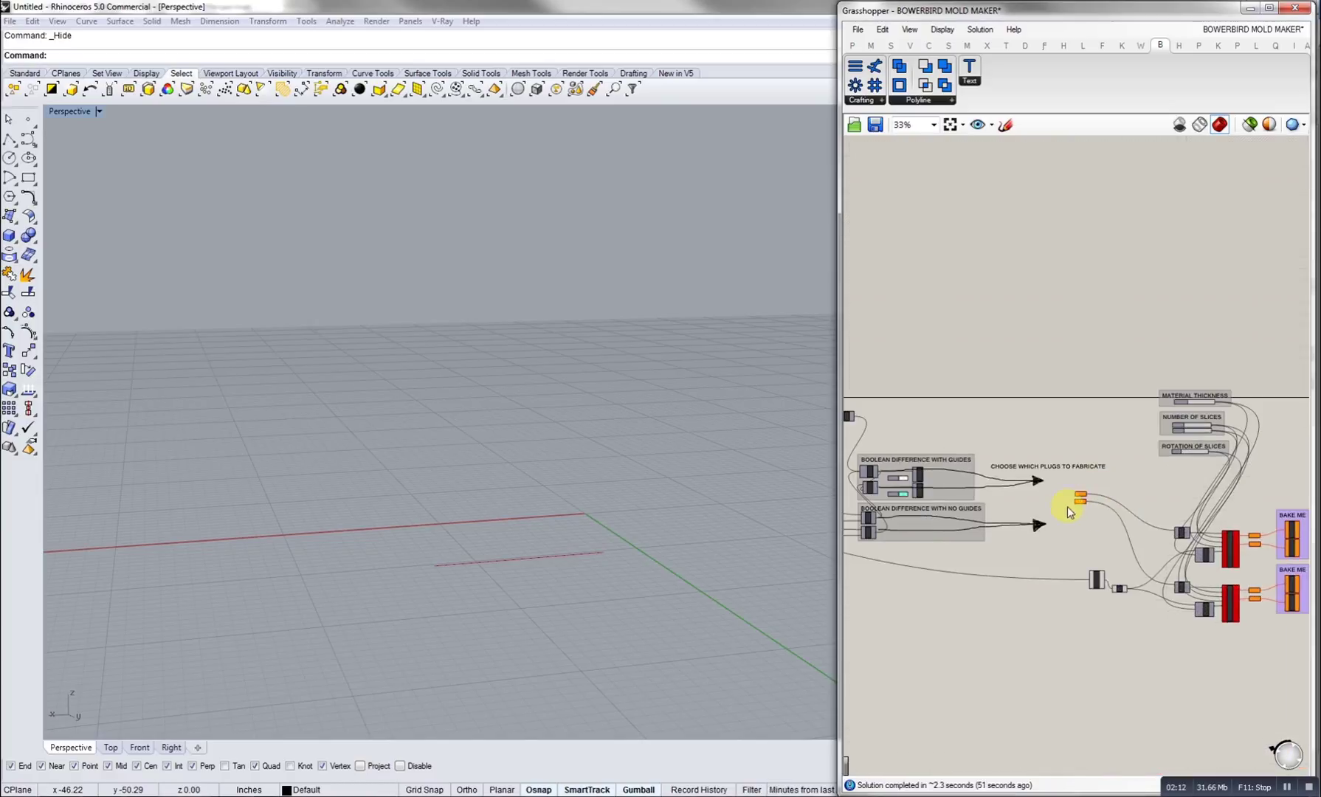
Connect the SIDE 1 output of the Boolean difference with no guides group to the SIDE 1 fabrication plug.
scroll(1181, 473, up, 5)
scroll(1210, 452, down, 3)
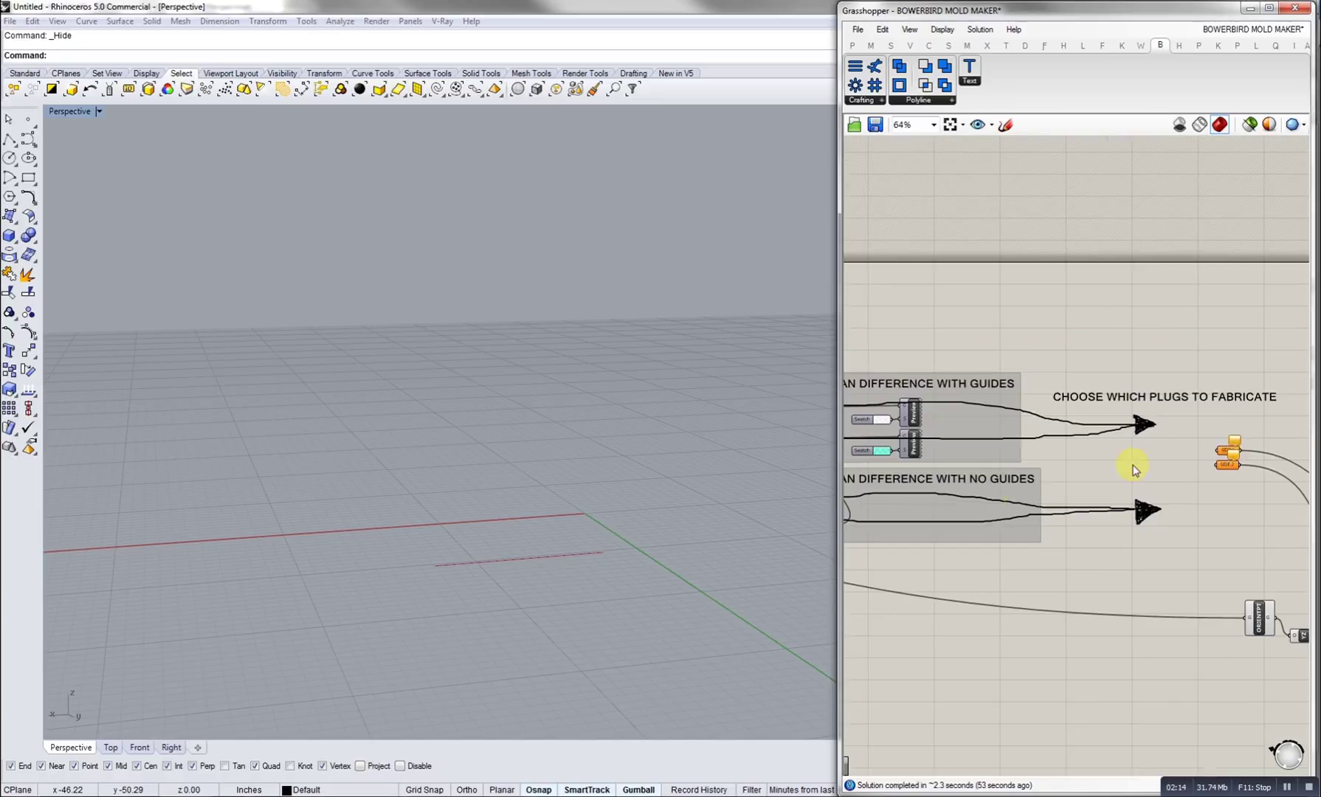
scroll(1121, 479, down, 1)
scroll(953, 474, up, 2)
scroll(956, 477, down, 3)
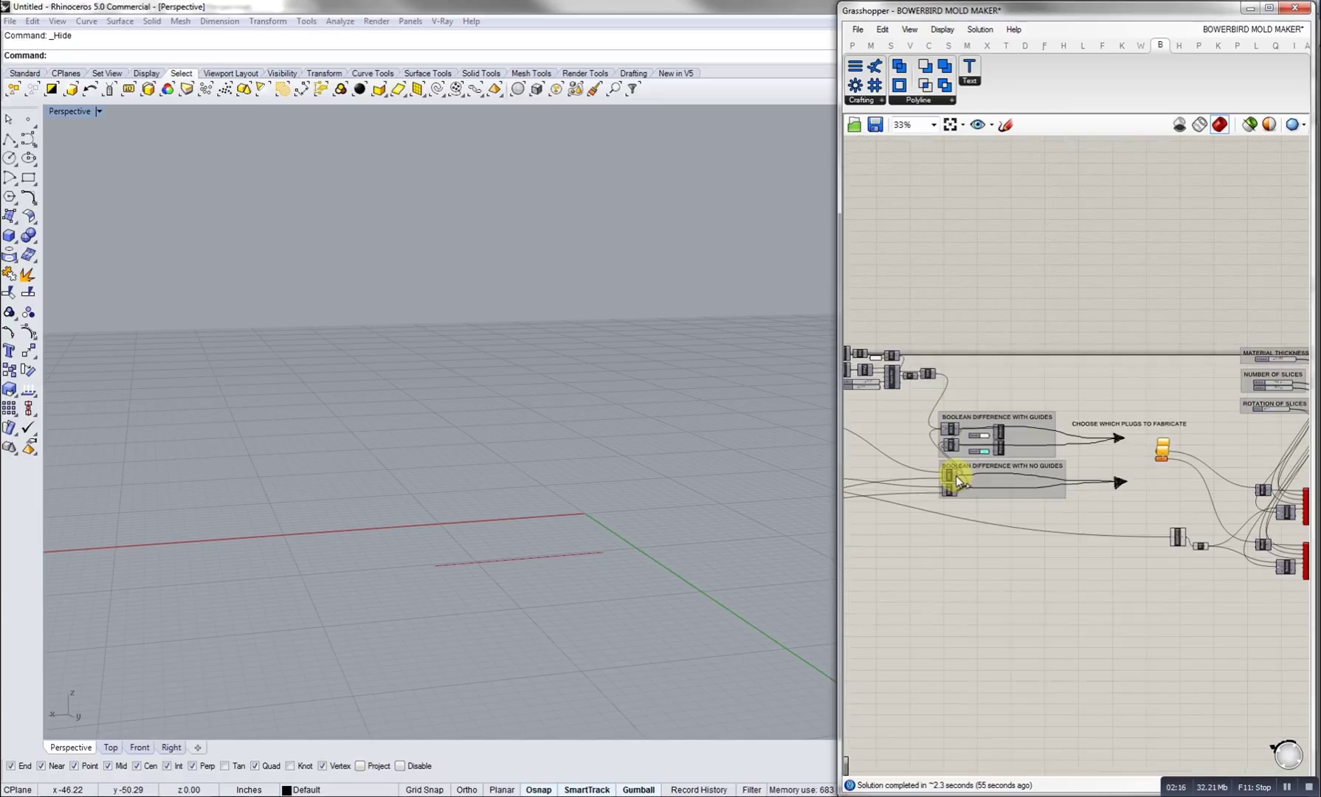
scroll(1136, 446, up, 4)
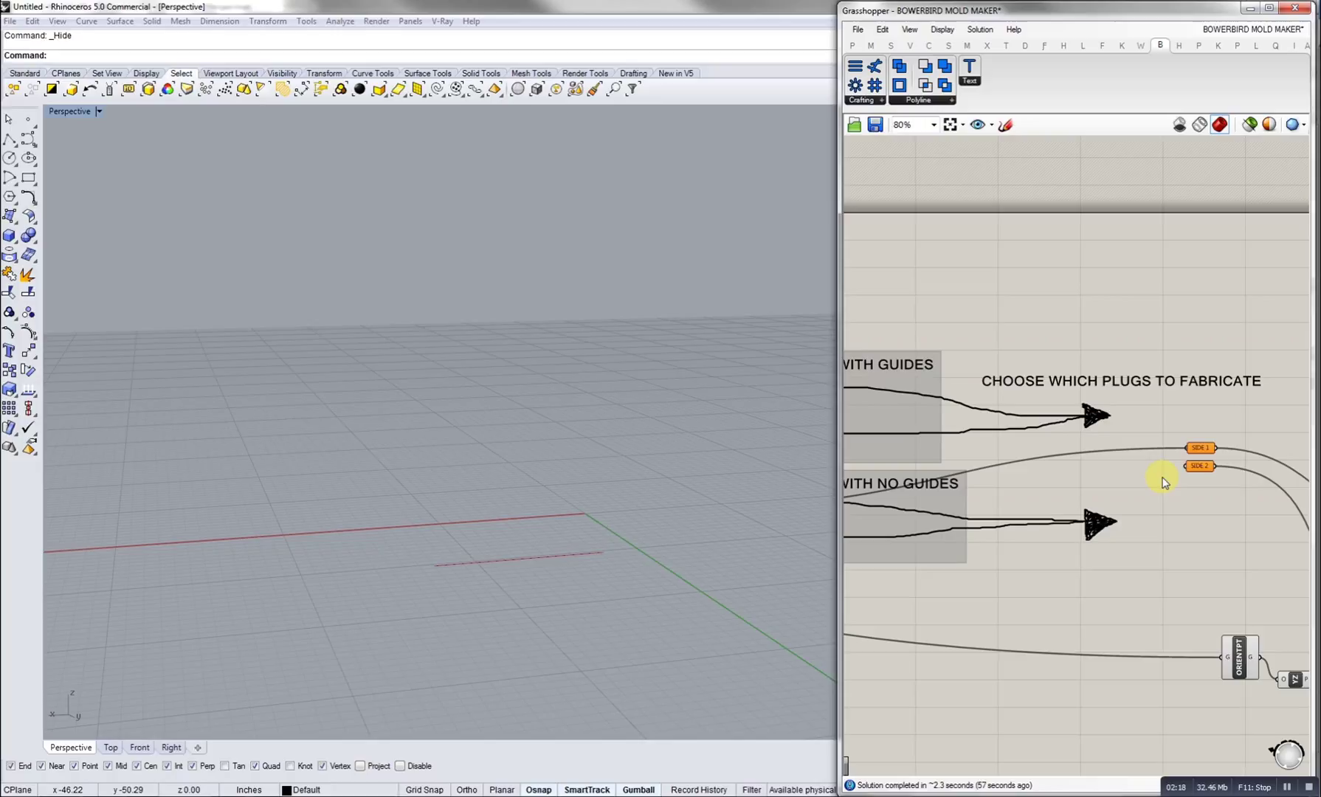
Connect the SIDE 2 output of the Boolean difference with no guides group to the SIDE 2 fabrication plug.
right_drag(566, 463, 383, 408)
scroll(565, 482, up, 4)
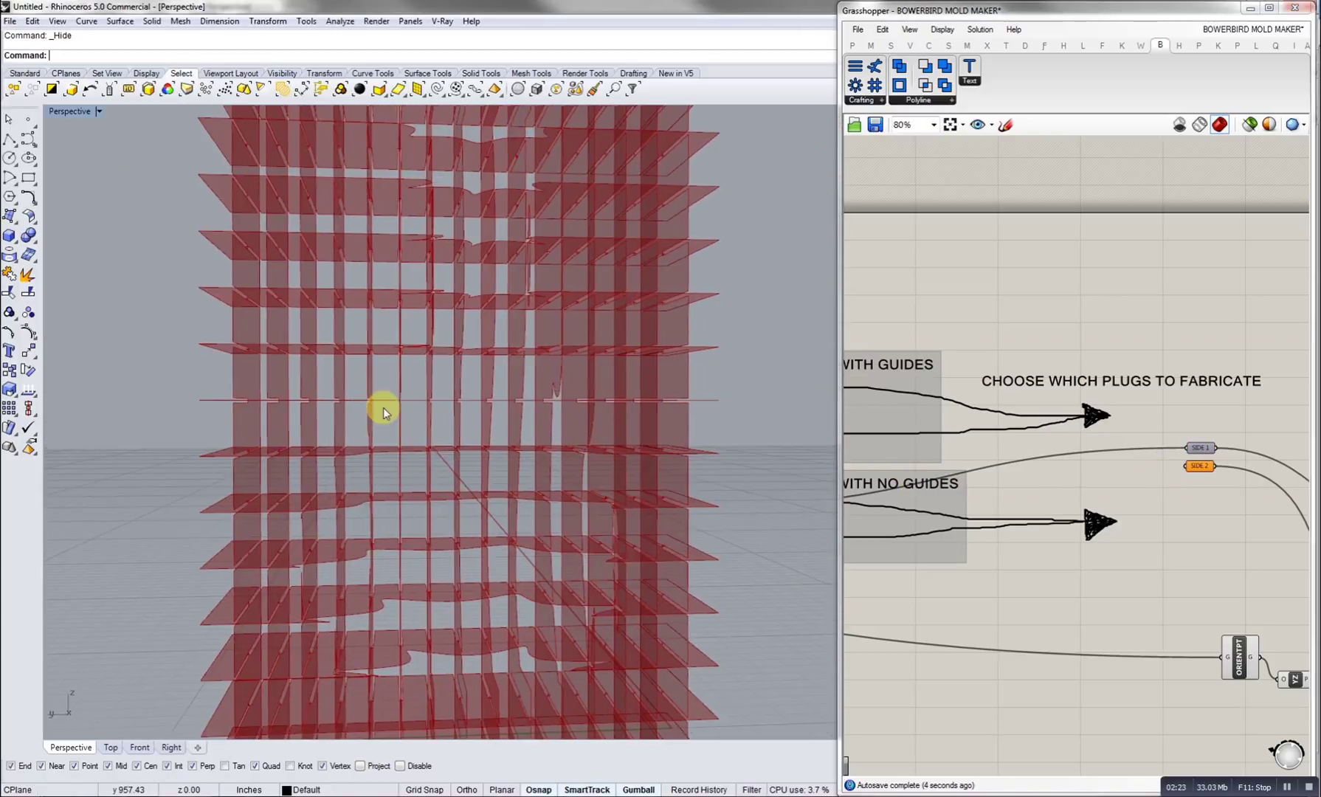
scroll(383, 411, down, 5)
right_drag(457, 448, 740, 517)
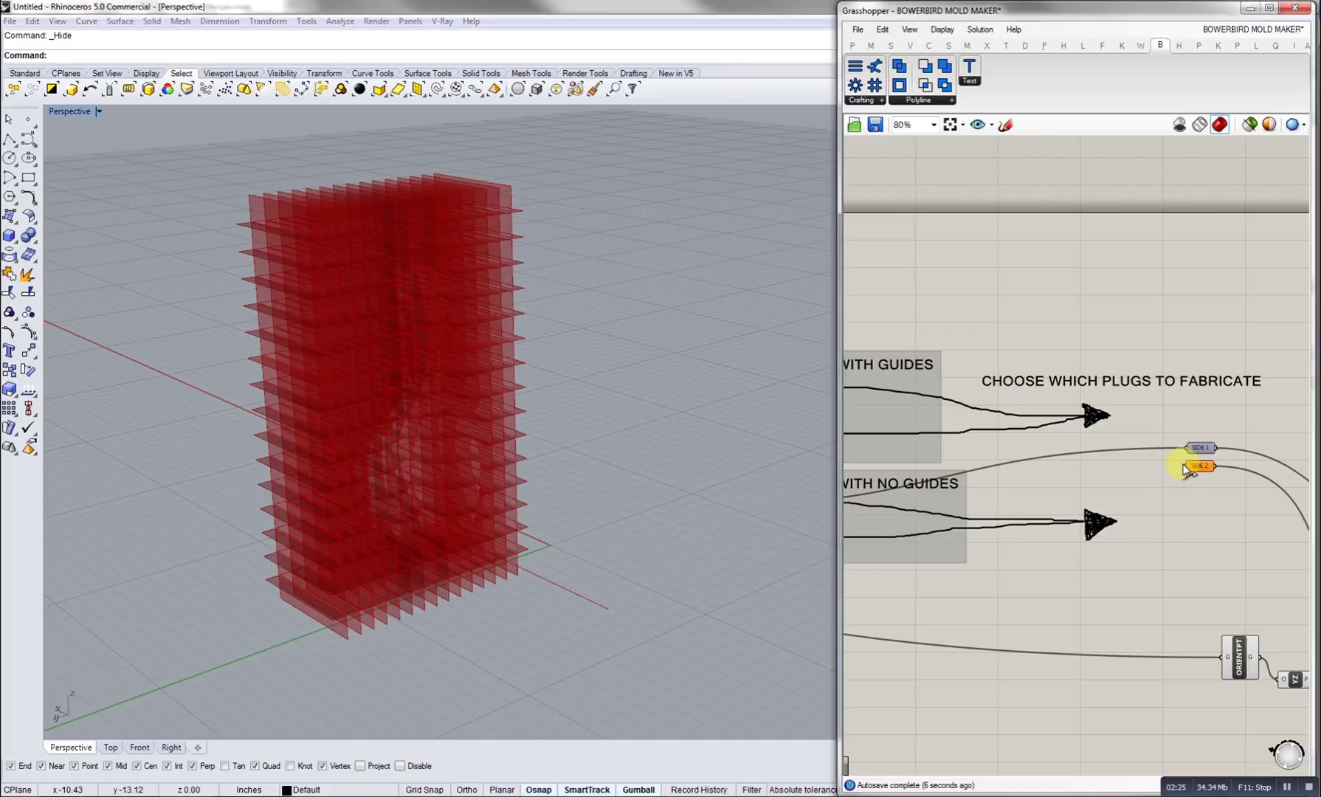
scroll(1145, 517, down, 3)
drag(1185, 465, 910, 522)
scroll(951, 537, up, 2)
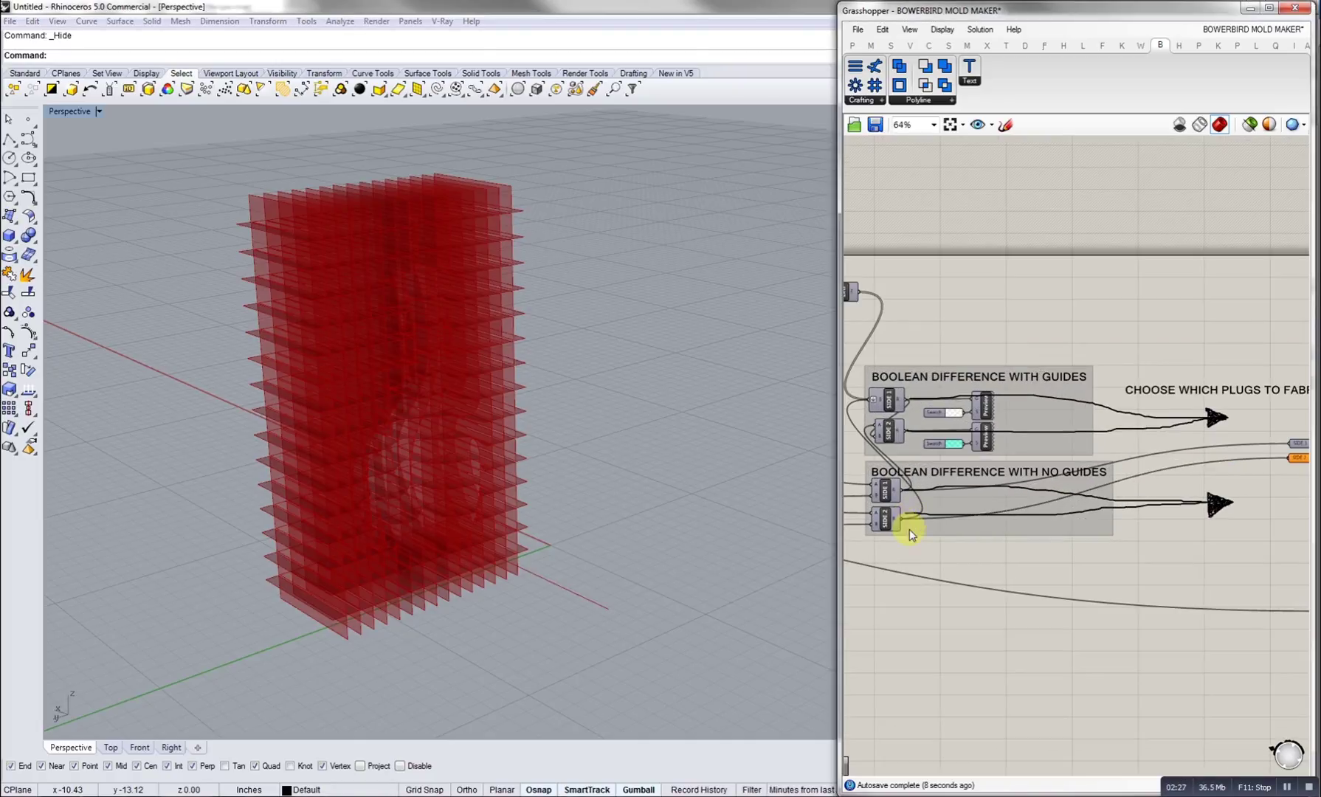
Set the SLICES1 value in the number of slices group to 25.
right_drag(619, 561, 457, 362)
scroll(482, 471, up, 5)
scroll(459, 516, up, 4)
scroll(460, 515, down, 8)
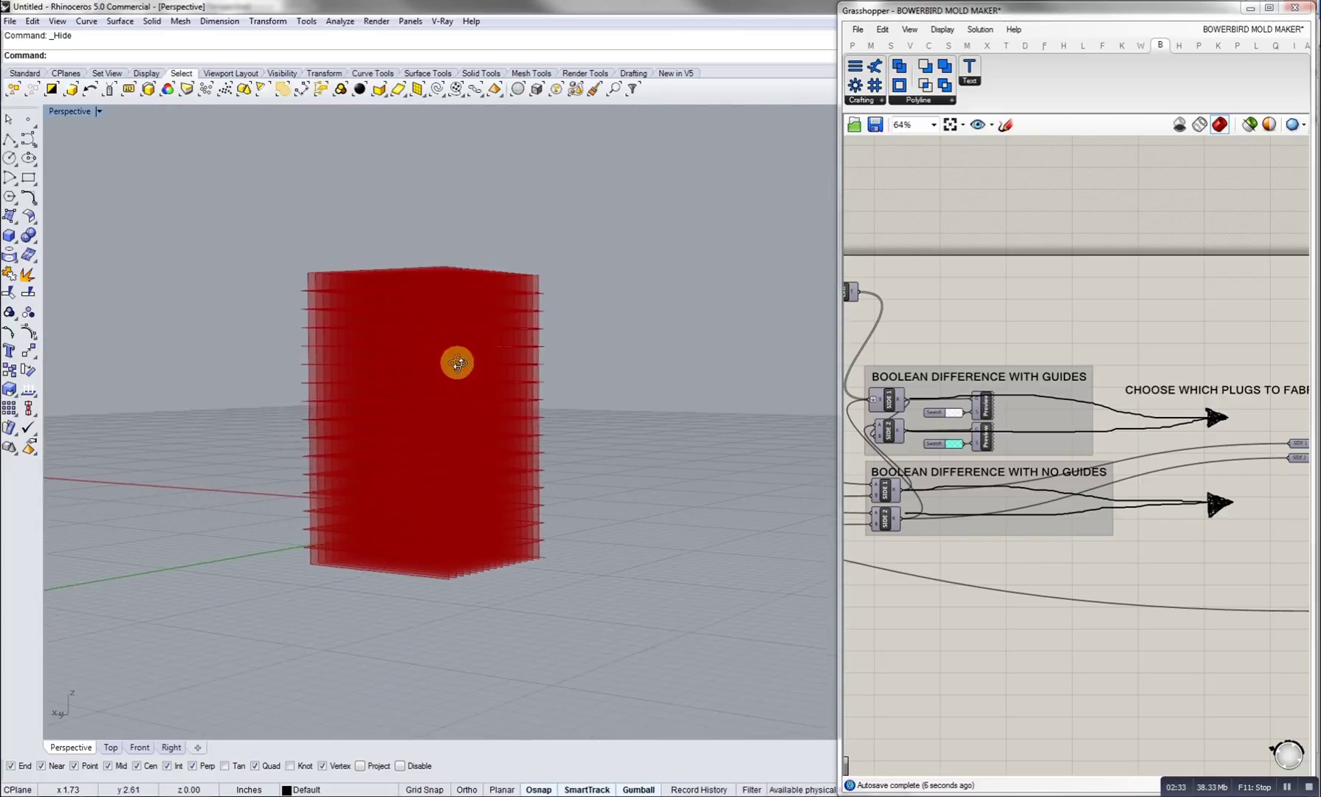
right_drag(1276, 558, 913, 500)
scroll(1009, 310, up, 5)
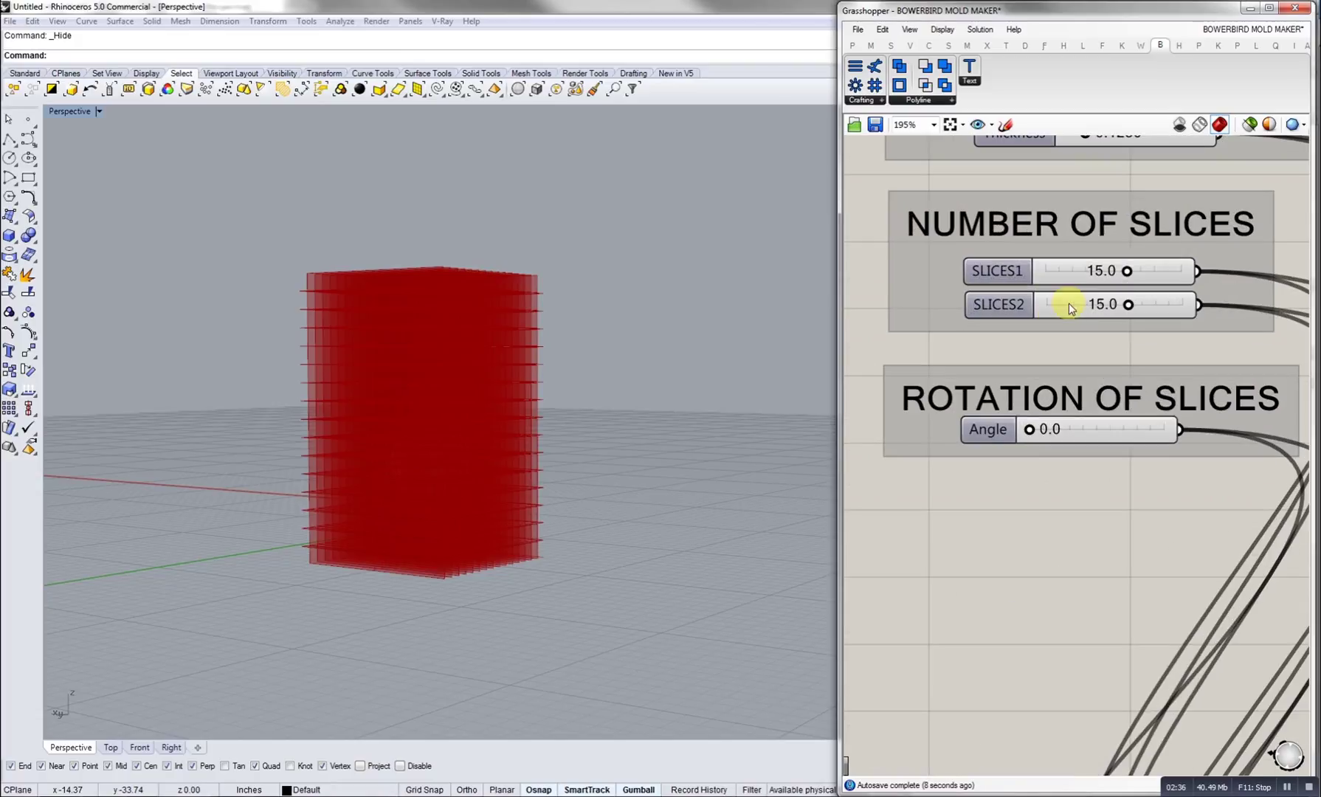
click(1147, 277)
double_click(1147, 277)
text(2)
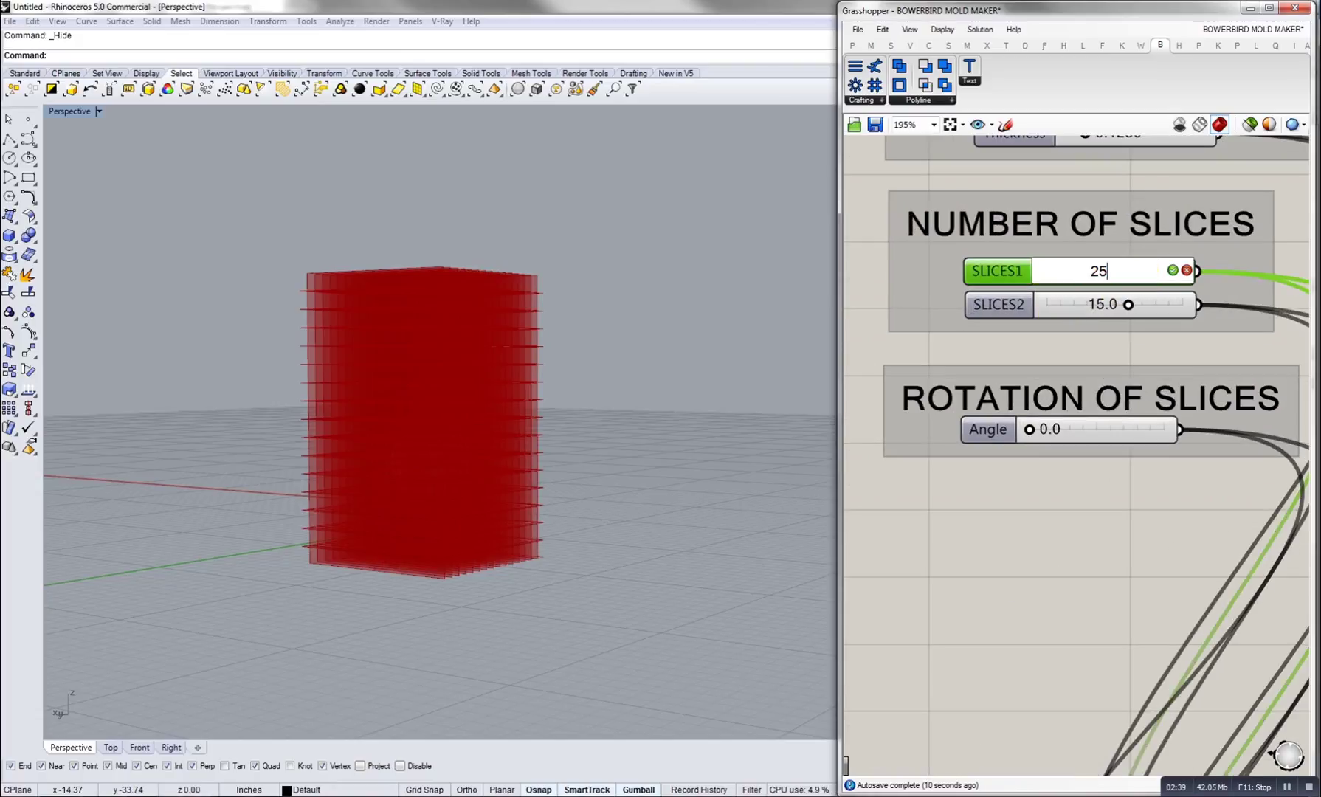
text(5)
key(Return)
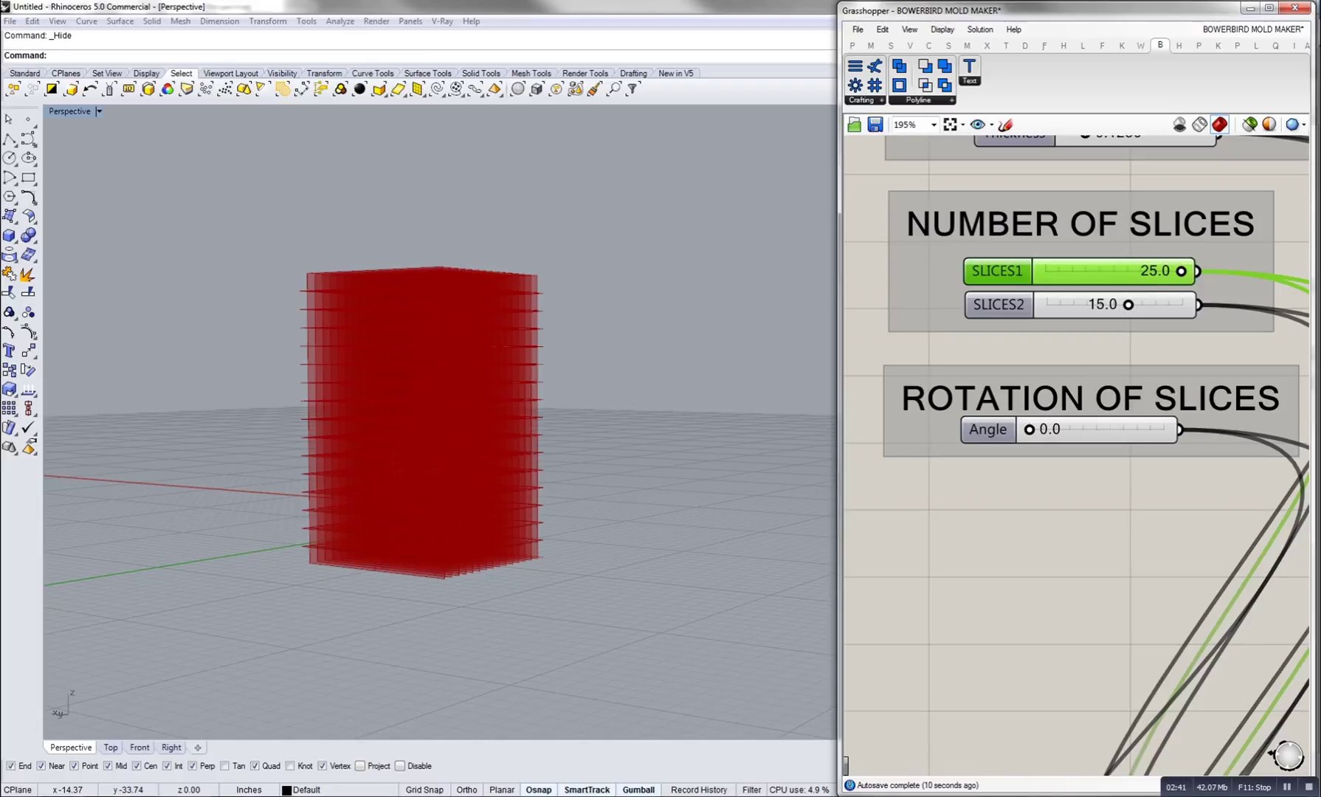
Set the Angle value in the rotation of slices group to 28.
right_drag(581, 317, 601, 463)
scroll(400, 459, up, 2)
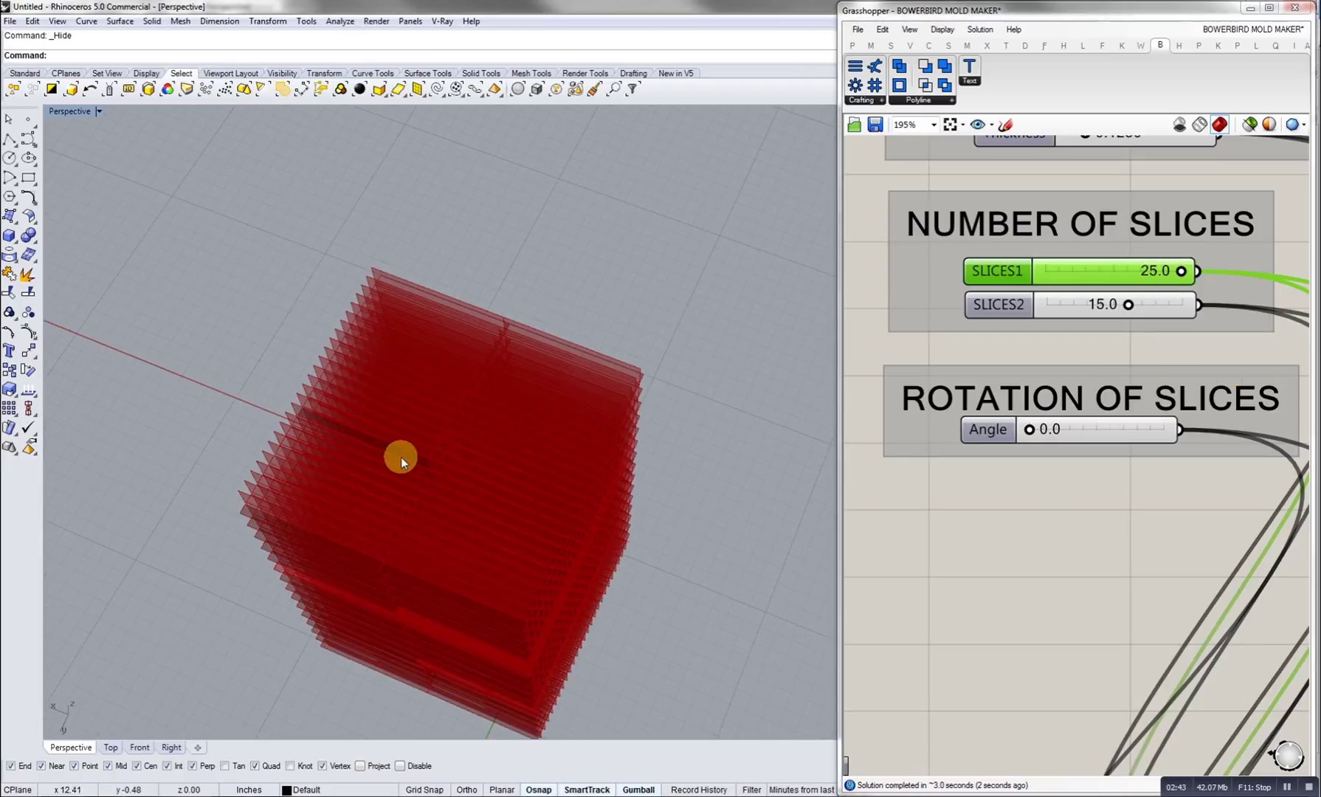
scroll(1011, 481, down, 4)
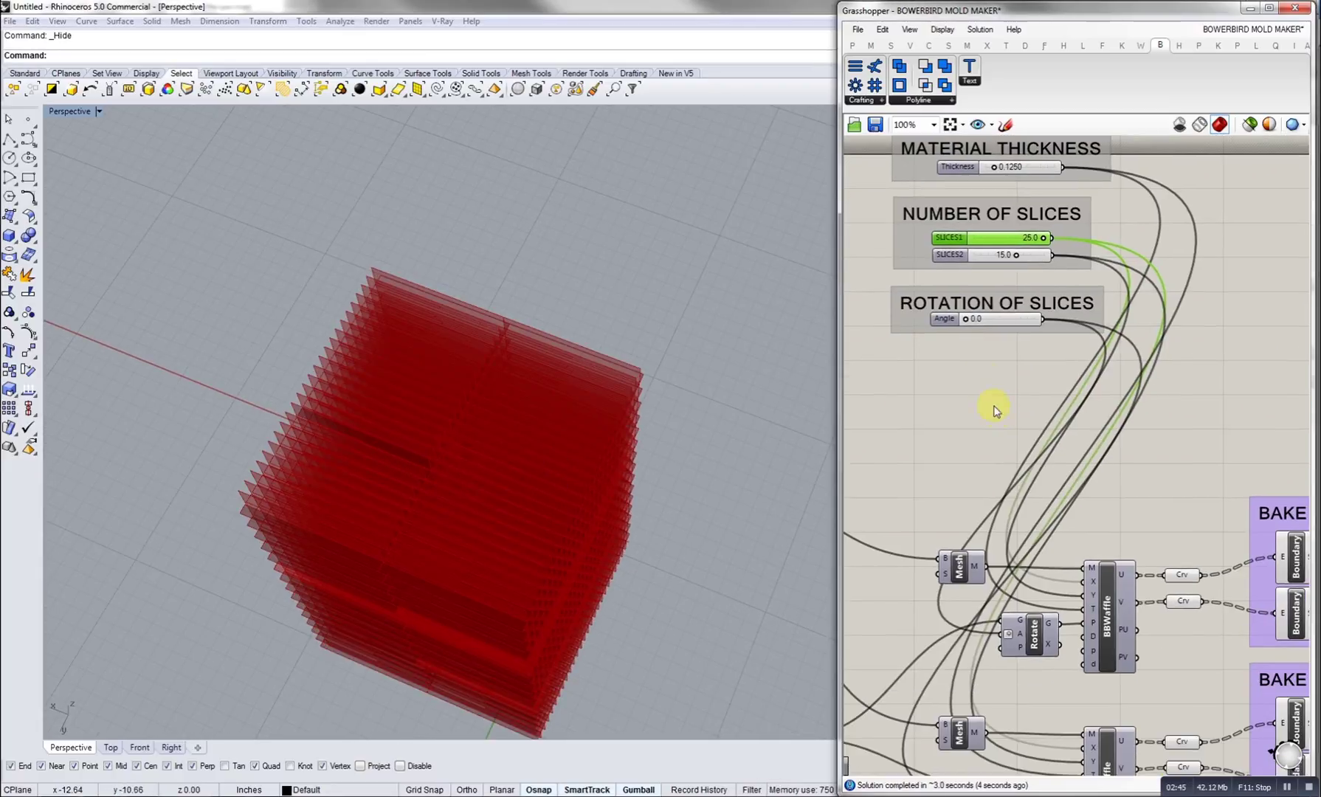
click(968, 319)
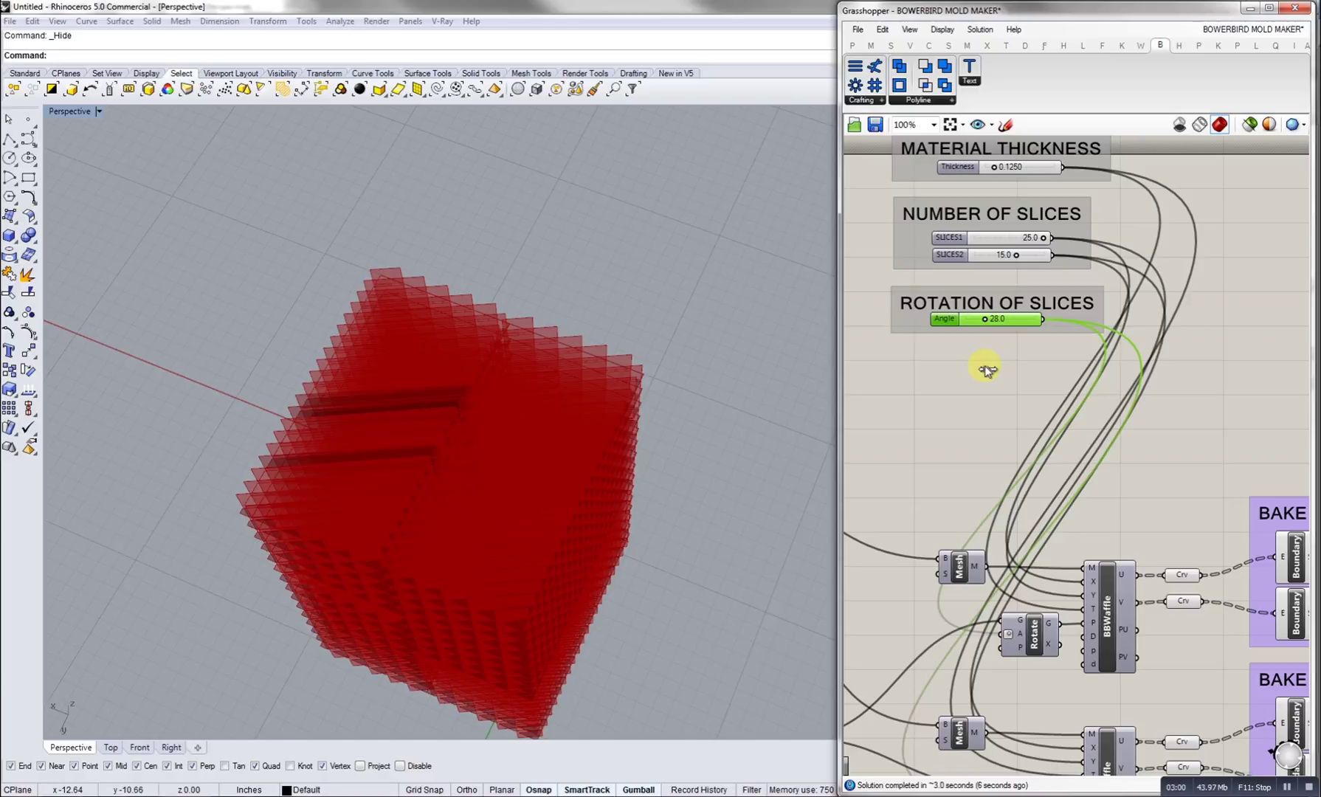
mouse_move(404, 484)
right_down()
mouse_move(457, 286)
mouse_move(392, 319)
mouse_move(392, 471)
mouse_move(436, 357)
mouse_move(309, 273)
mouse_move(489, 463)
mouse_move(468, 307)
mouse_move(492, 389)
mouse_move(694, 494)
right_up()
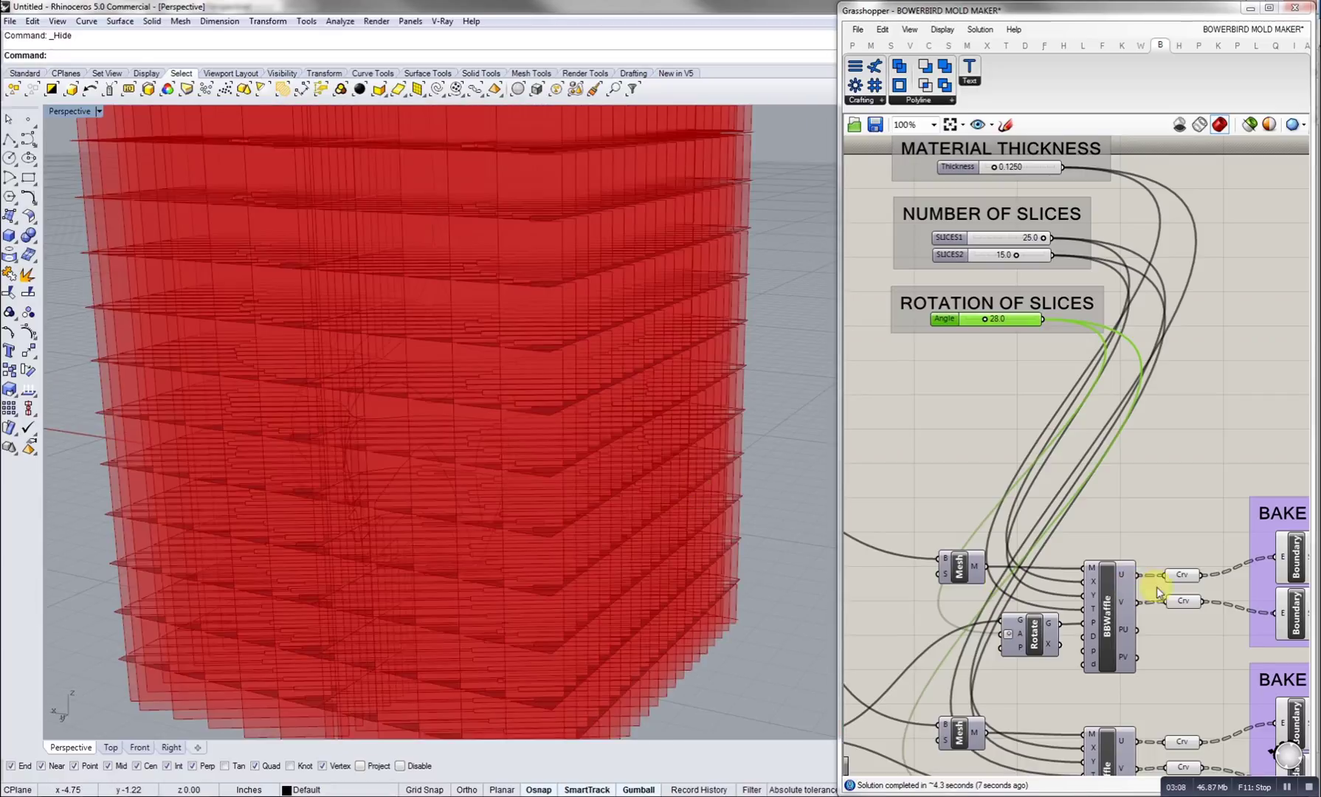
Bake both Boundary components of the upper BAKE ME group into the Rhino model.
right_drag(1157, 585, 1021, 509)
scroll(1099, 388, down, 2)
right_drag(1100, 388, 1009, 437)
click(1011, 438)
click(1068, 518)
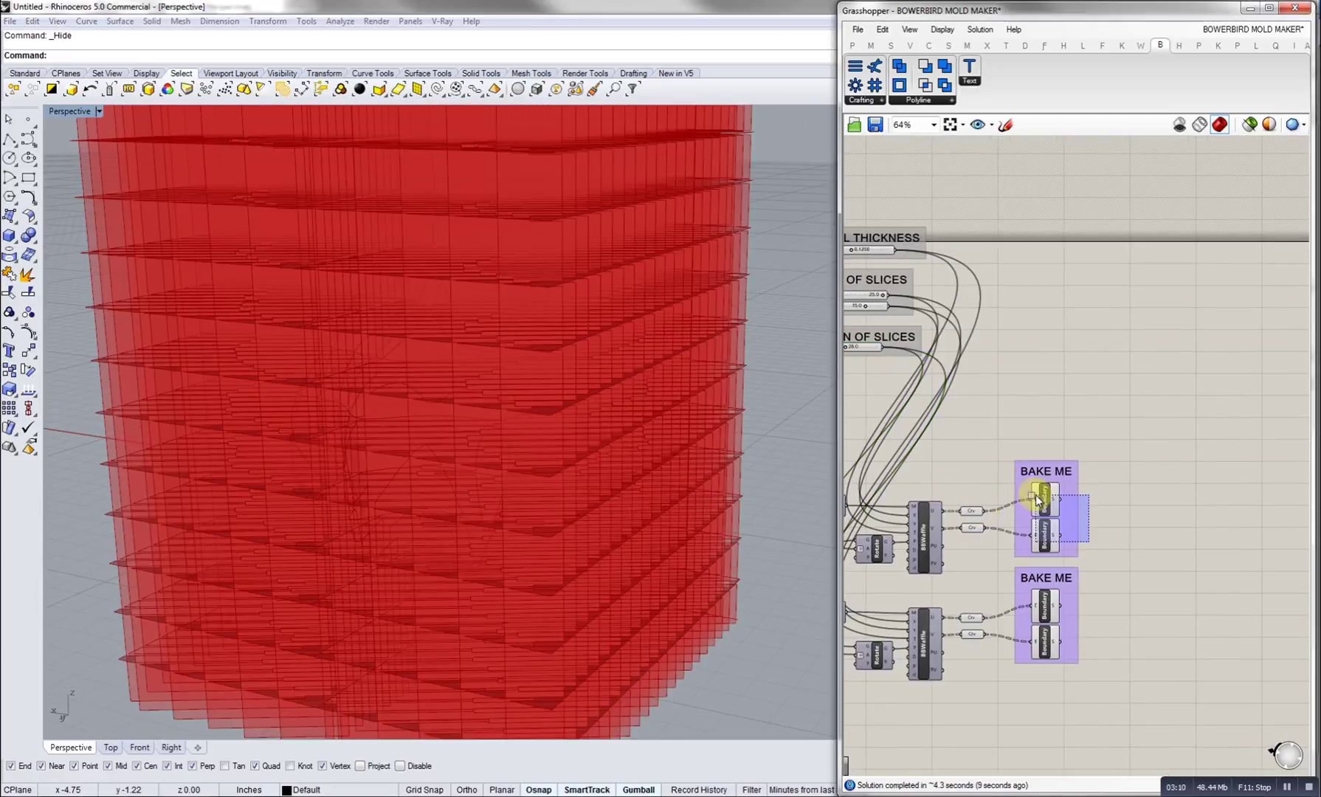
click(1075, 527)
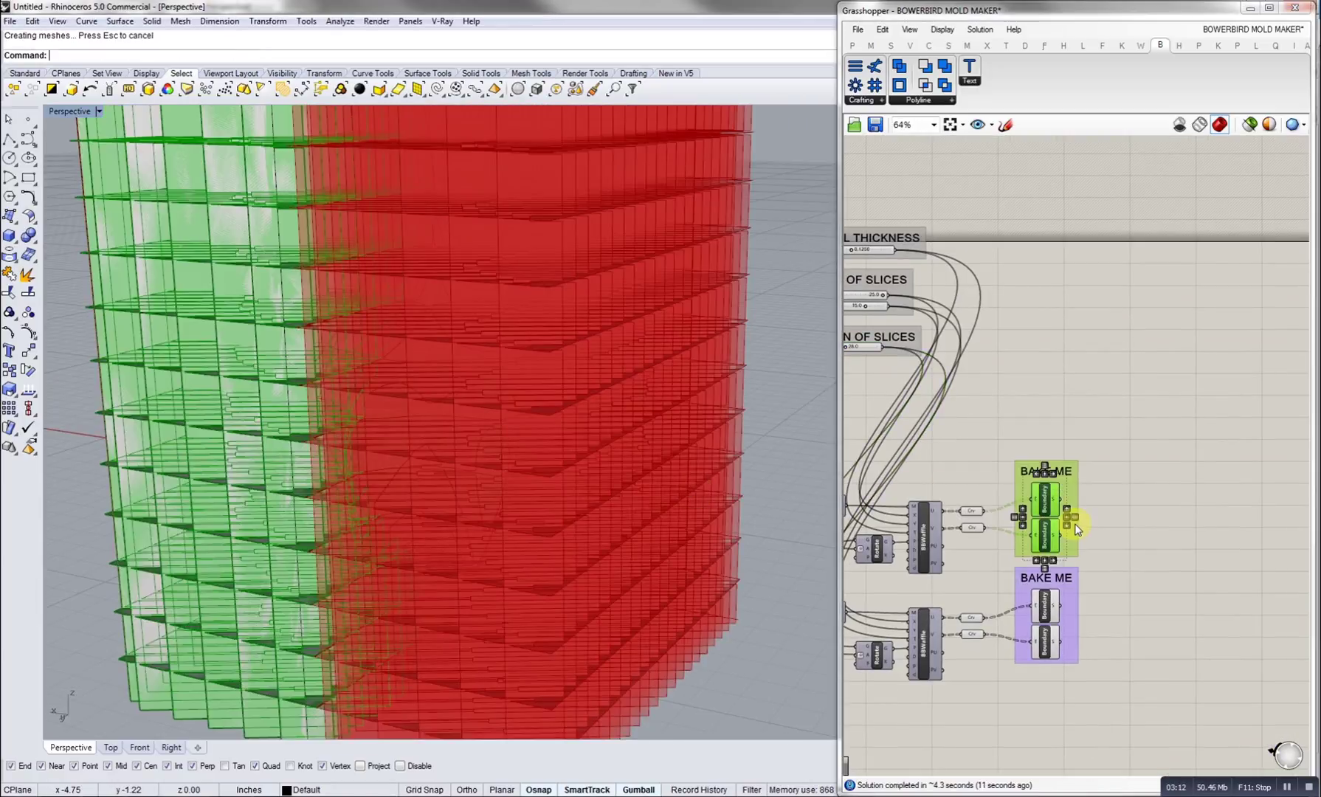
click(1087, 354)
Select the newly baked slices and move them along the red axis, clear of the preview geometry.
right_drag(336, 404, 251, 302)
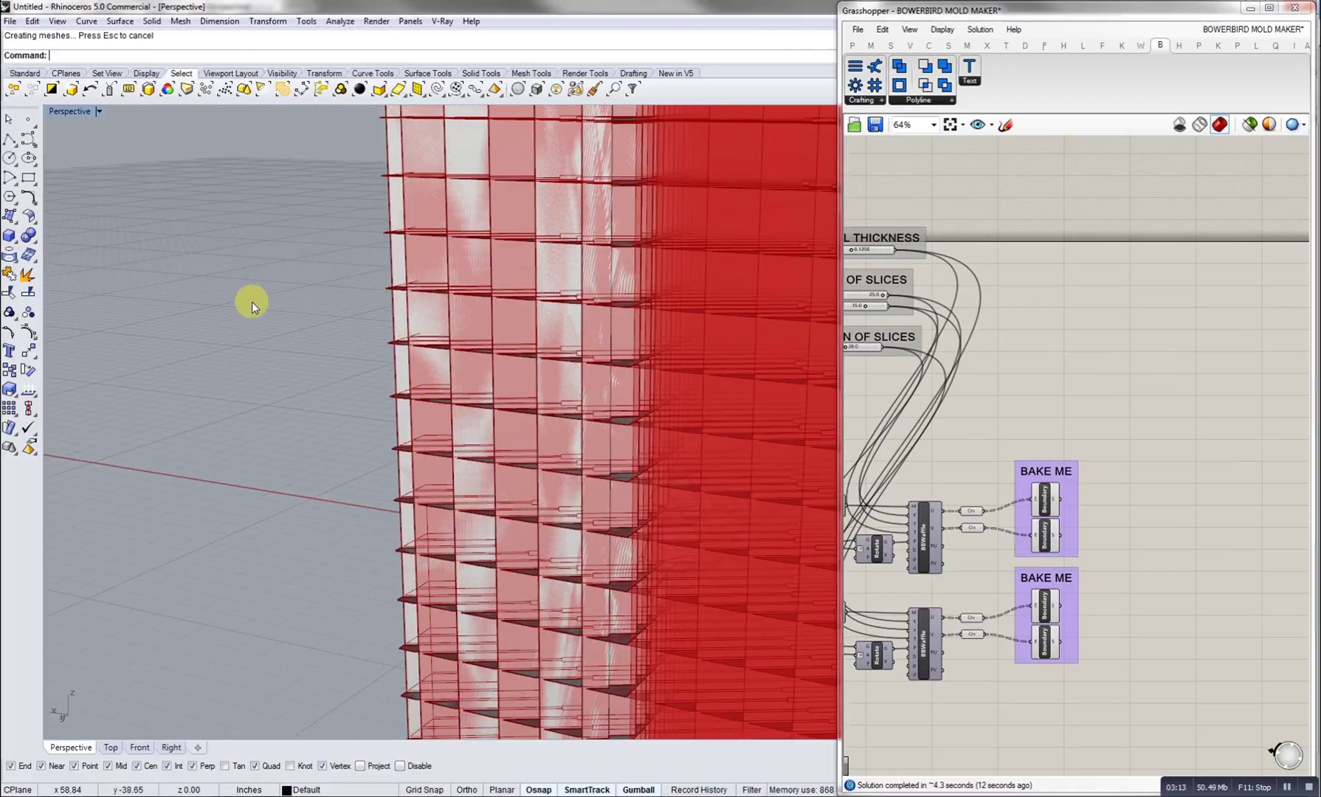
click(71, 90)
scroll(279, 374, down, 10)
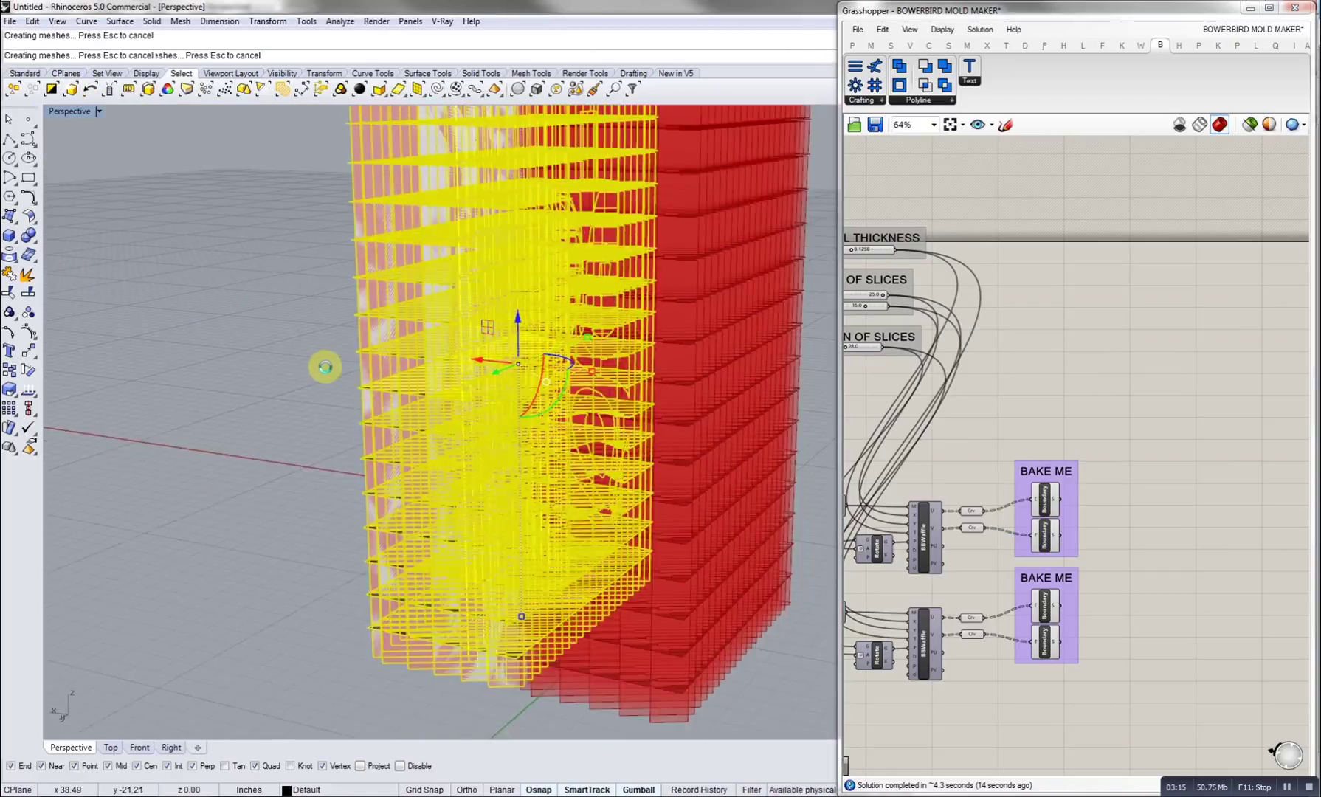
drag(513, 391, 254, 339)
Examine the baked waffle mold half and its vase cavity from several angles.
scroll(584, 467, up, 7)
shift+right_drag(315, 348, 479, 452)
scroll(461, 501, up, 7)
right_drag(461, 500, 516, 421)
shift+right_drag(620, 527, 369, 511)
scroll(480, 503, down, 5)
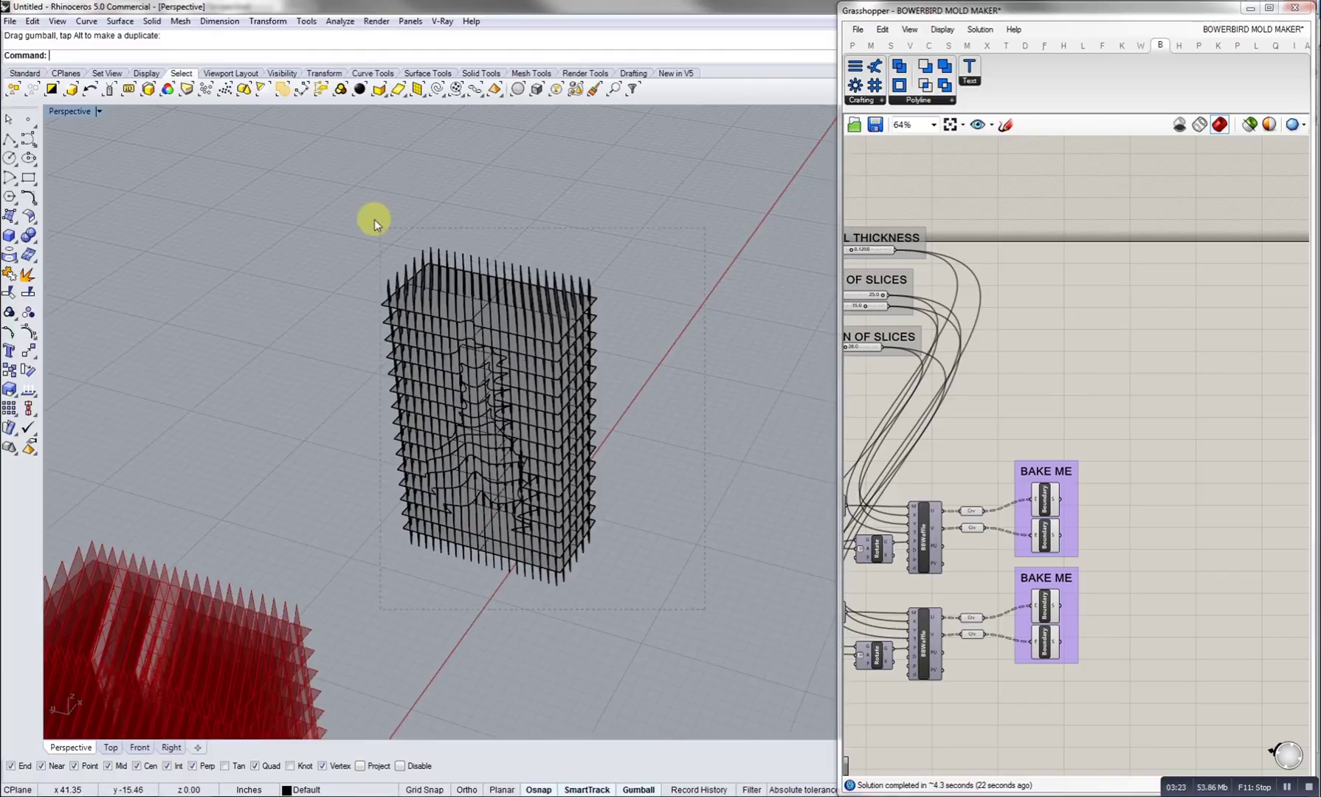
drag(375, 220, 375, 220)
right_drag(425, 310, 452, 432)
click(741, 483)
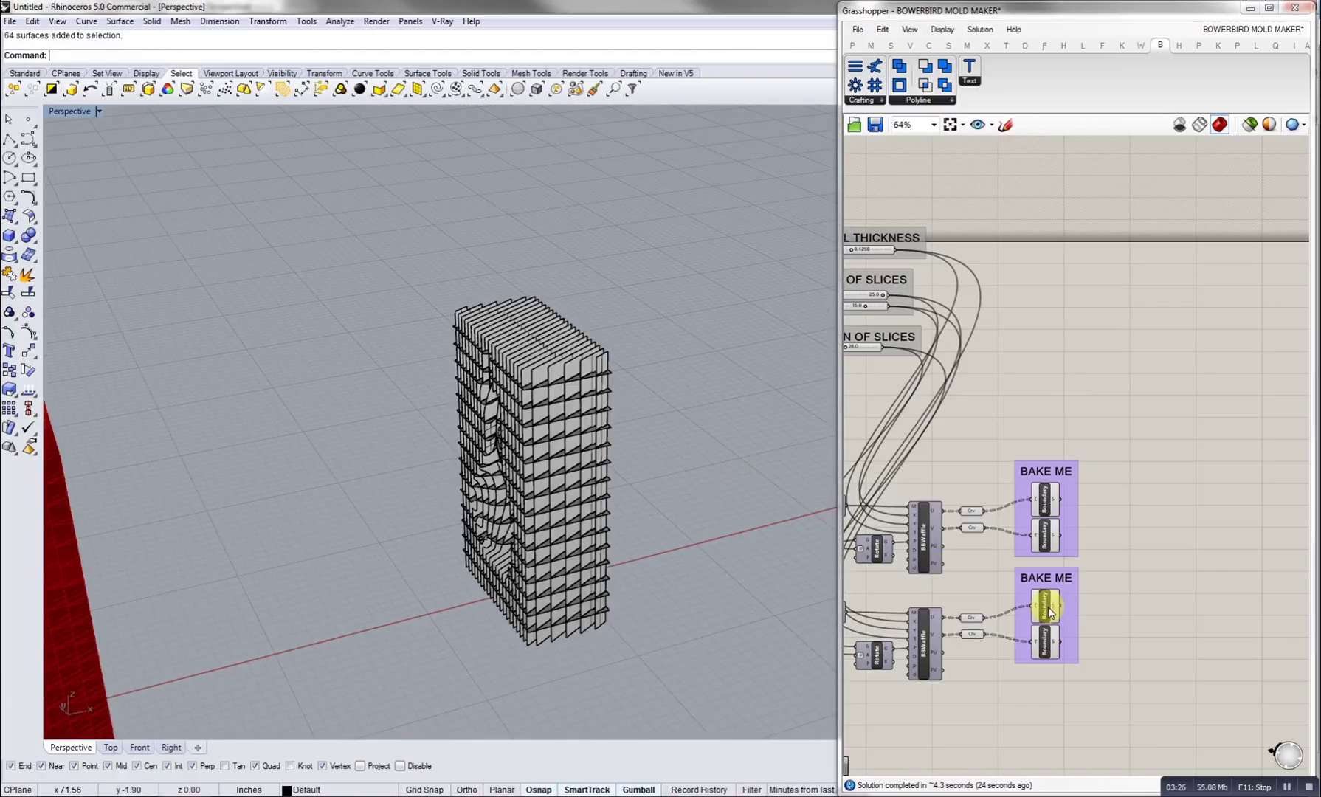
Bake both Boundary components of the lower BAKE ME group and move the resulting half out of the preview beside the first baked half.
drag(1093, 654, 1042, 612)
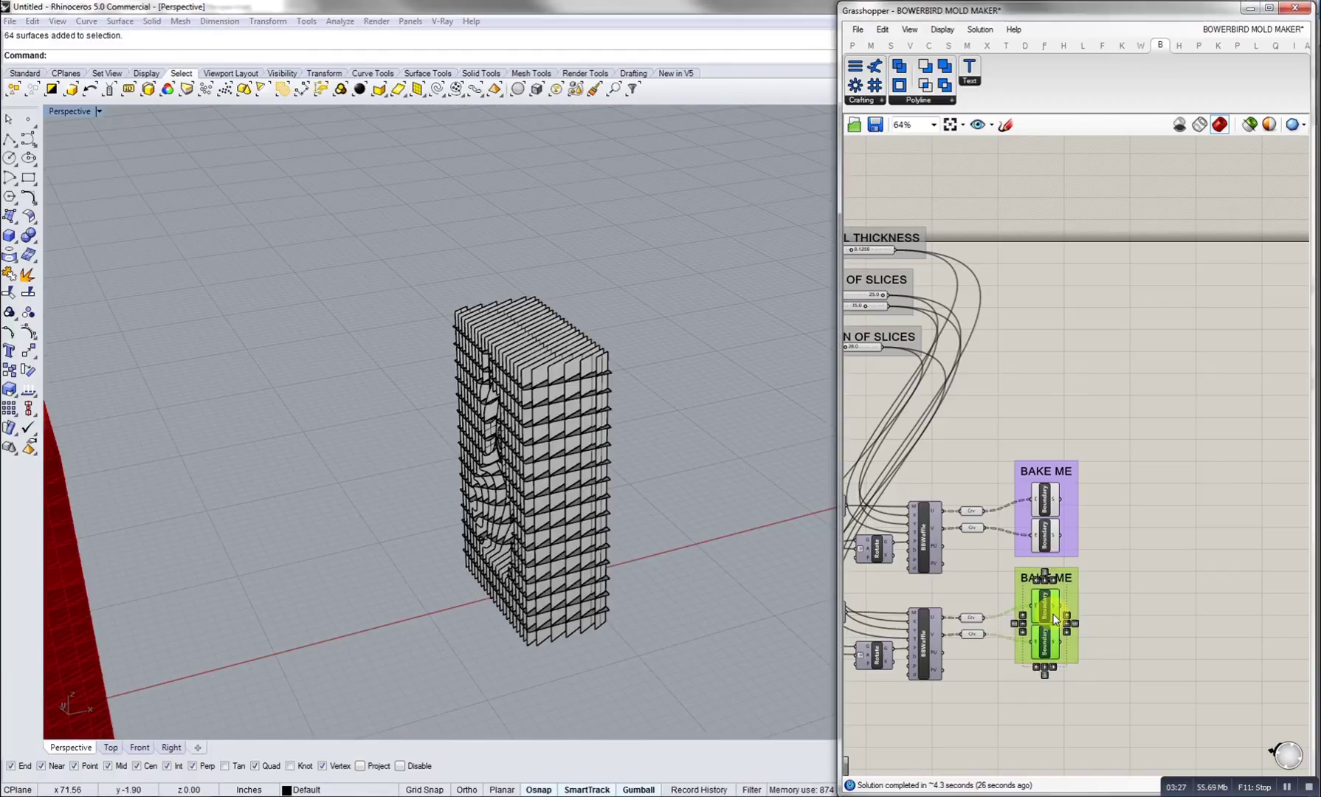
click(1076, 636)
right_drag(729, 611, 518, 524)
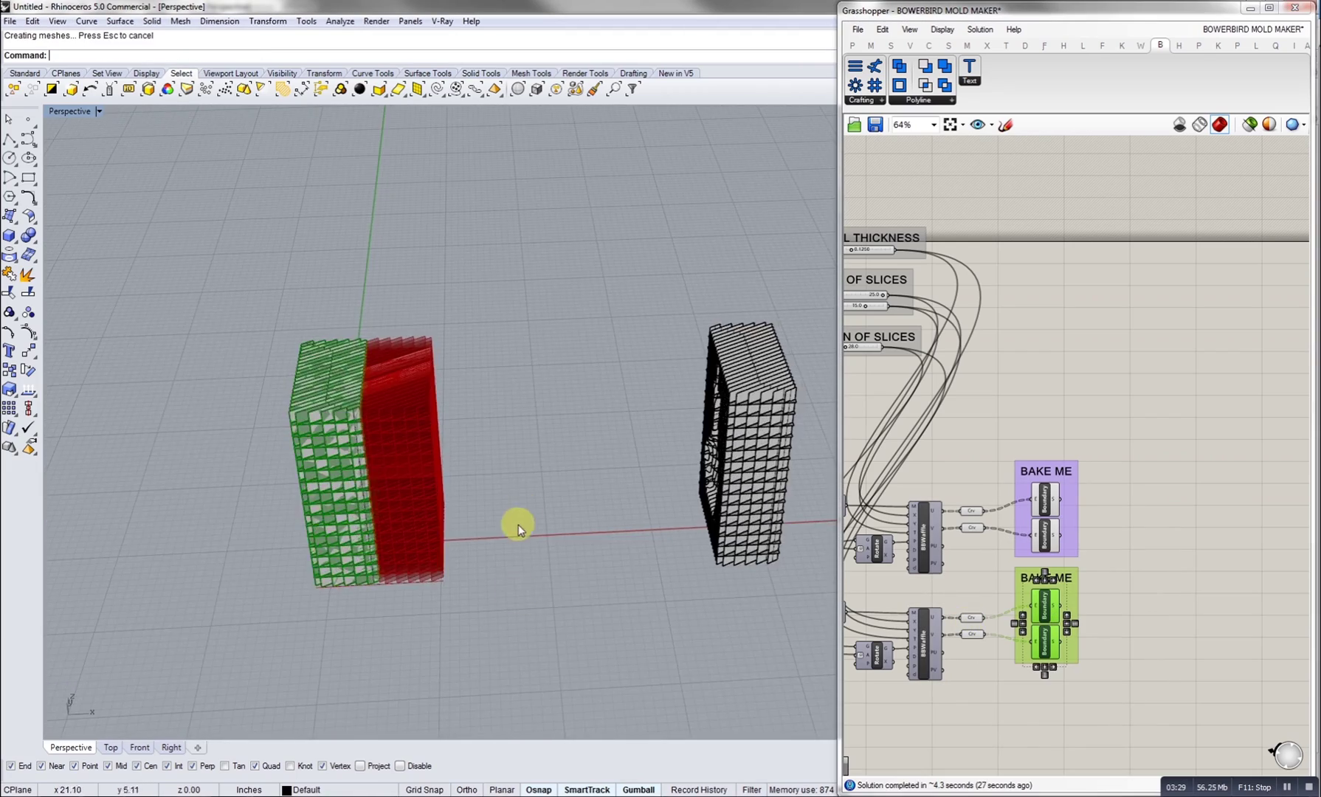
shift+right_drag(303, 424, 159, 429)
drag(245, 464, 534, 460)
key(Escape)
Rotate the first baked mold half so it lies flat with its cavity facing up, and move it away from the upright half.
right_drag(534, 460, 507, 506)
scroll(517, 404, up, 3)
right_drag(517, 404, 525, 221)
scroll(462, 443, down, 5)
drag(525, 221, 678, 678)
right_drag(678, 678, 502, 503)
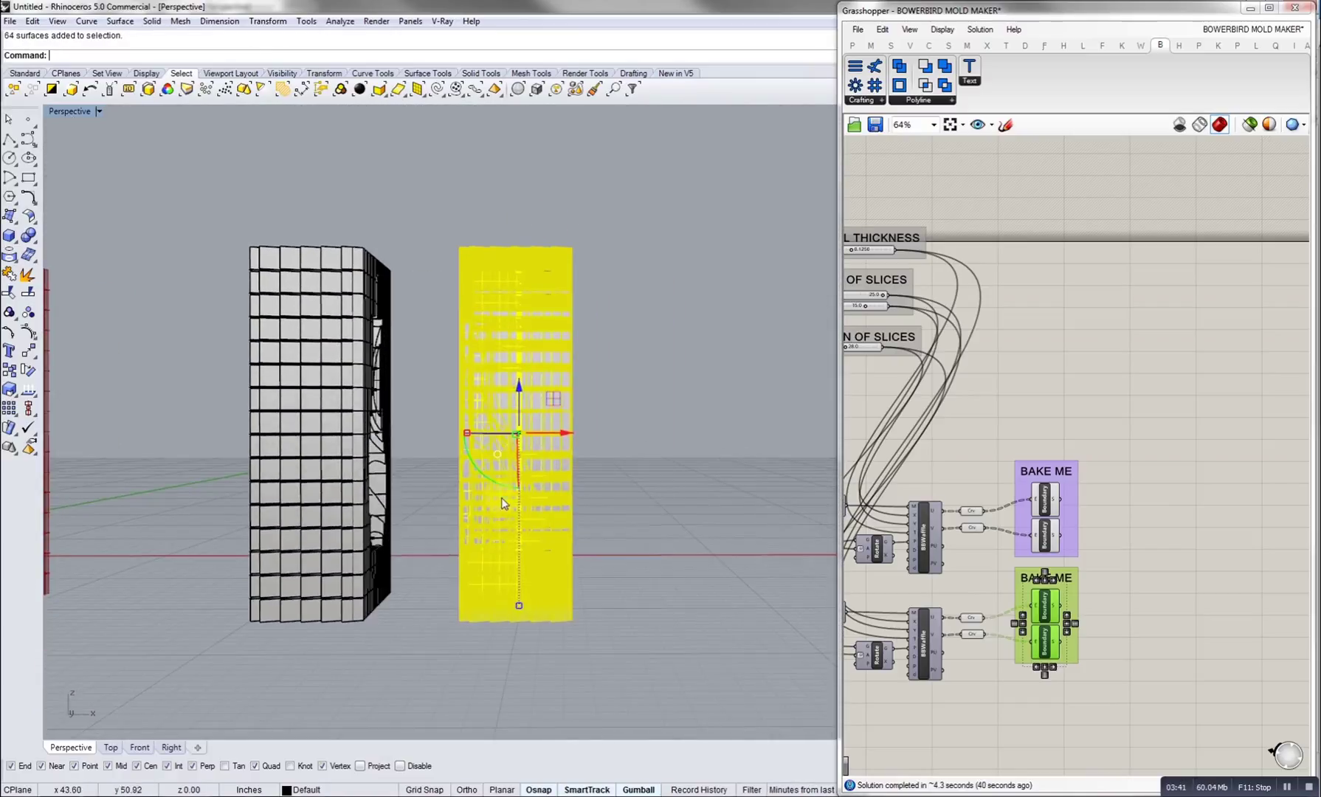
drag(500, 483, 416, 377)
right_drag(416, 377, 483, 464)
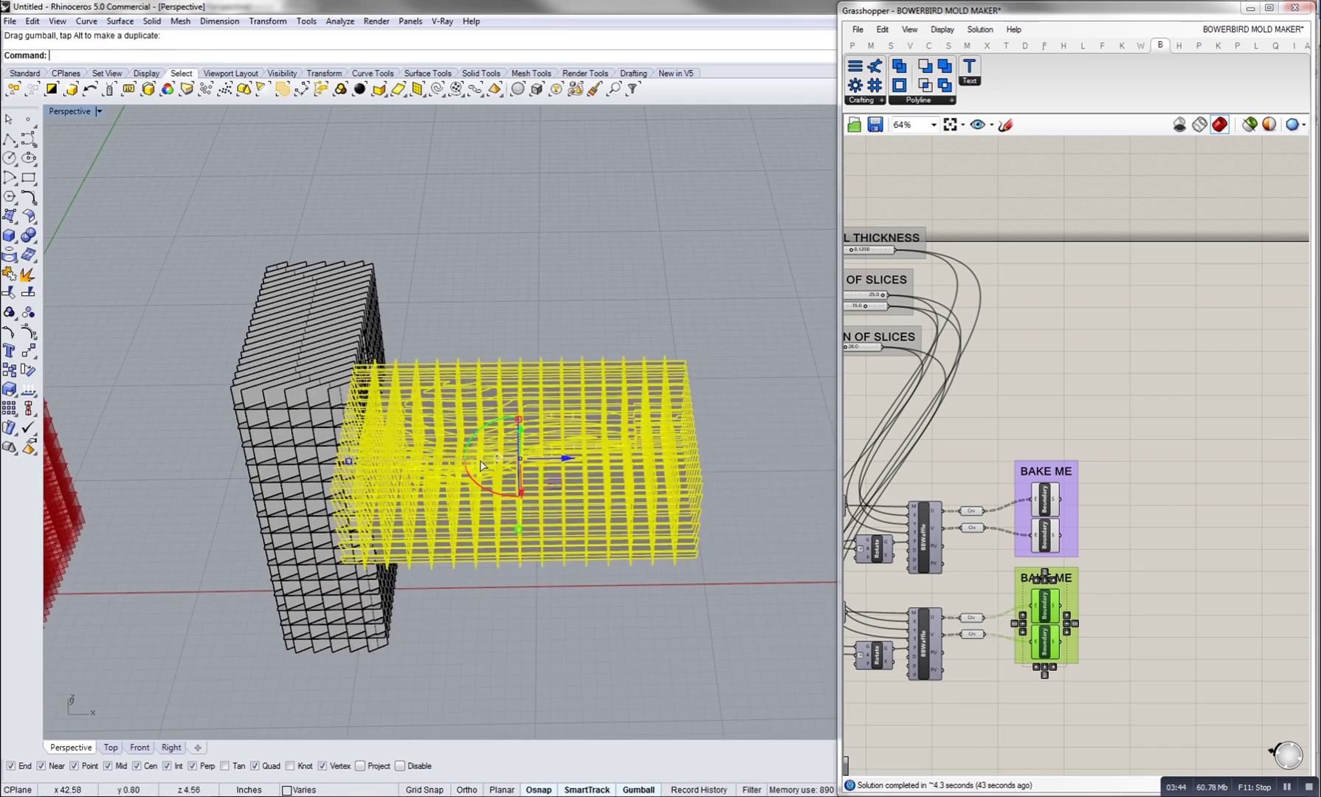
shift+drag(451, 459, 613, 447)
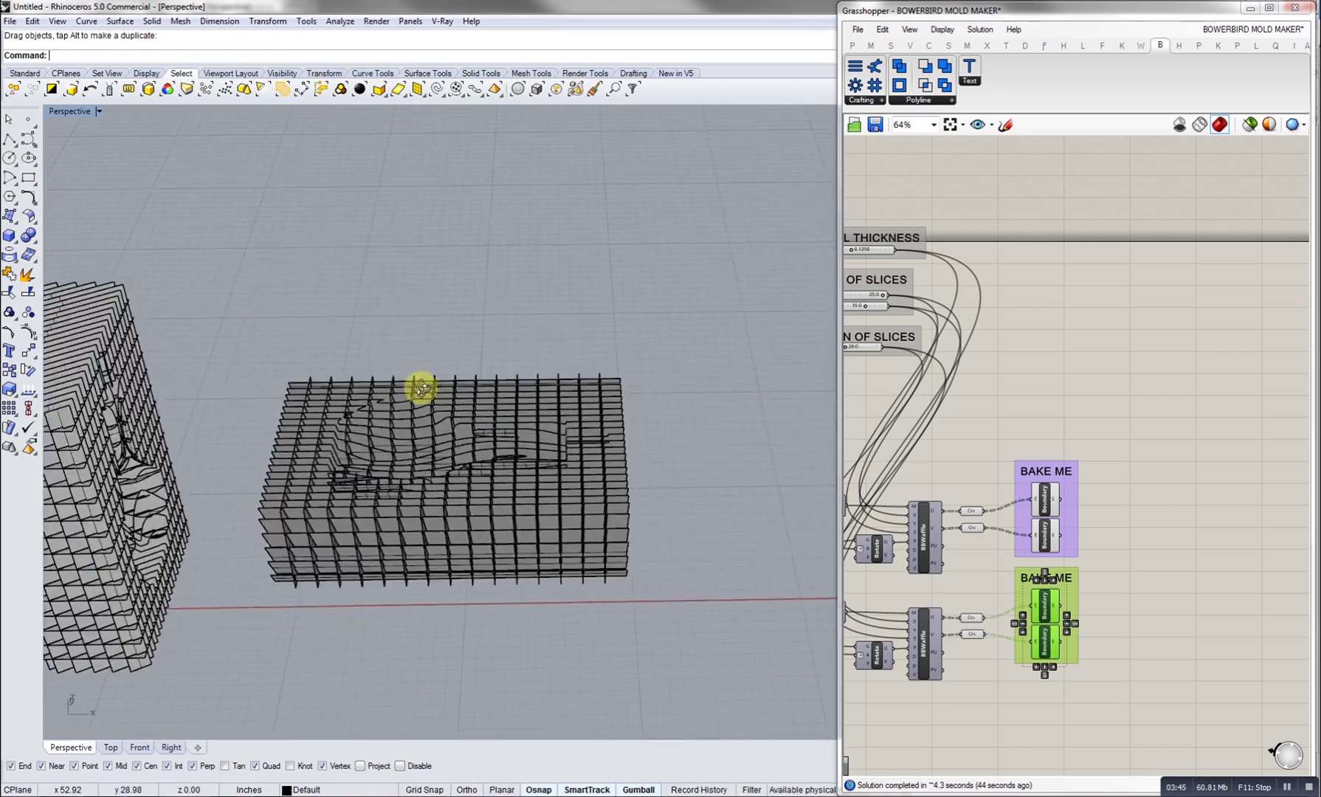
Close the Grasshopper window so only the two baked mold halves remain in the Rhino viewport.
right_drag(418, 383, 315, 251)
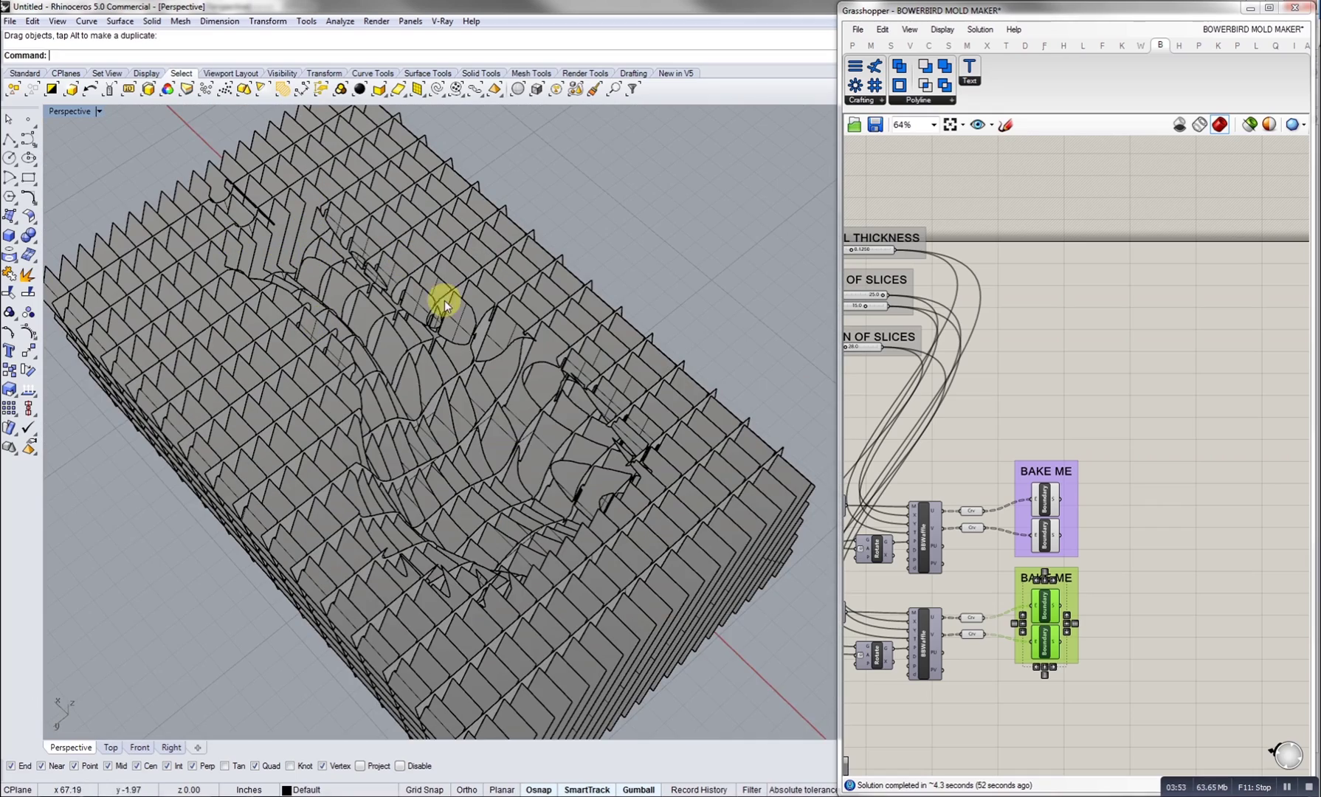
right_drag(565, 526, 437, 444)
scroll(437, 444, down, 5)
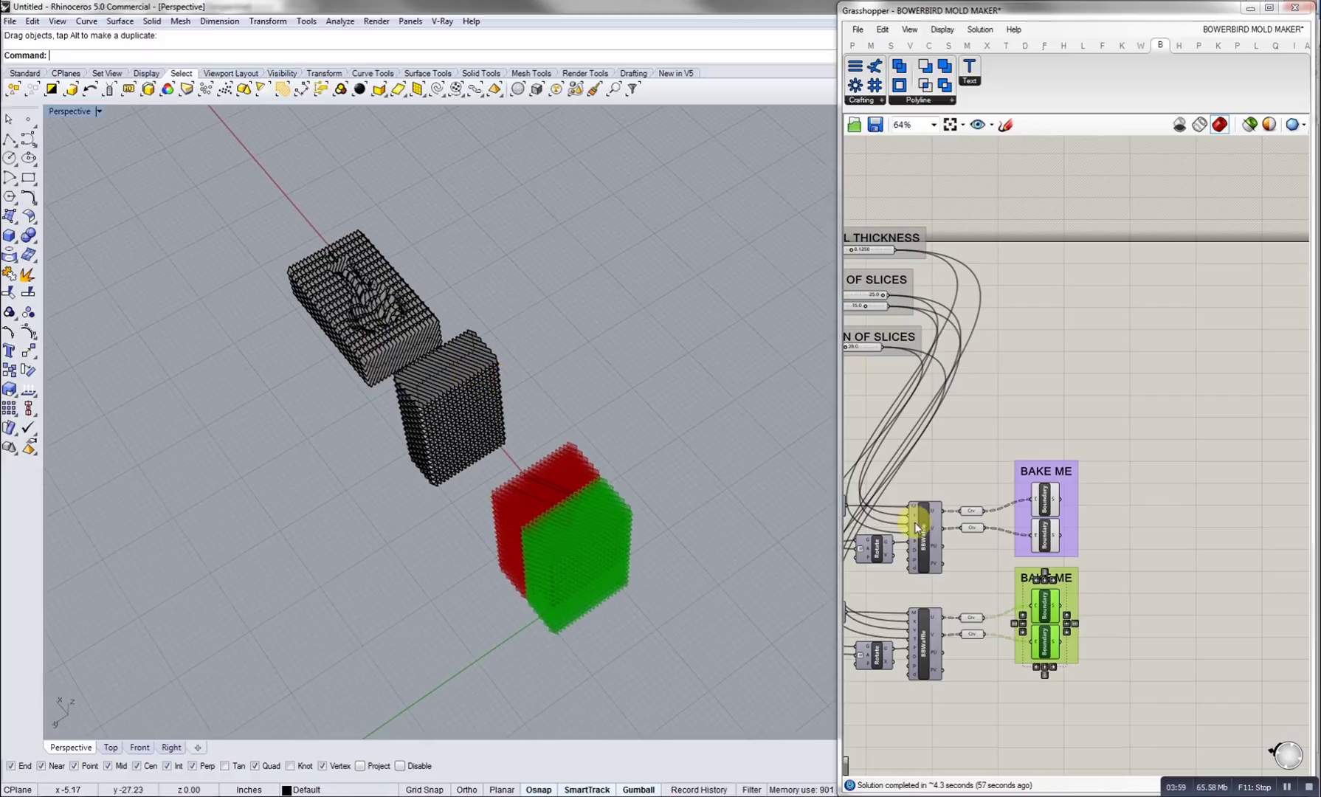
click(1119, 366)
click(1296, 9)
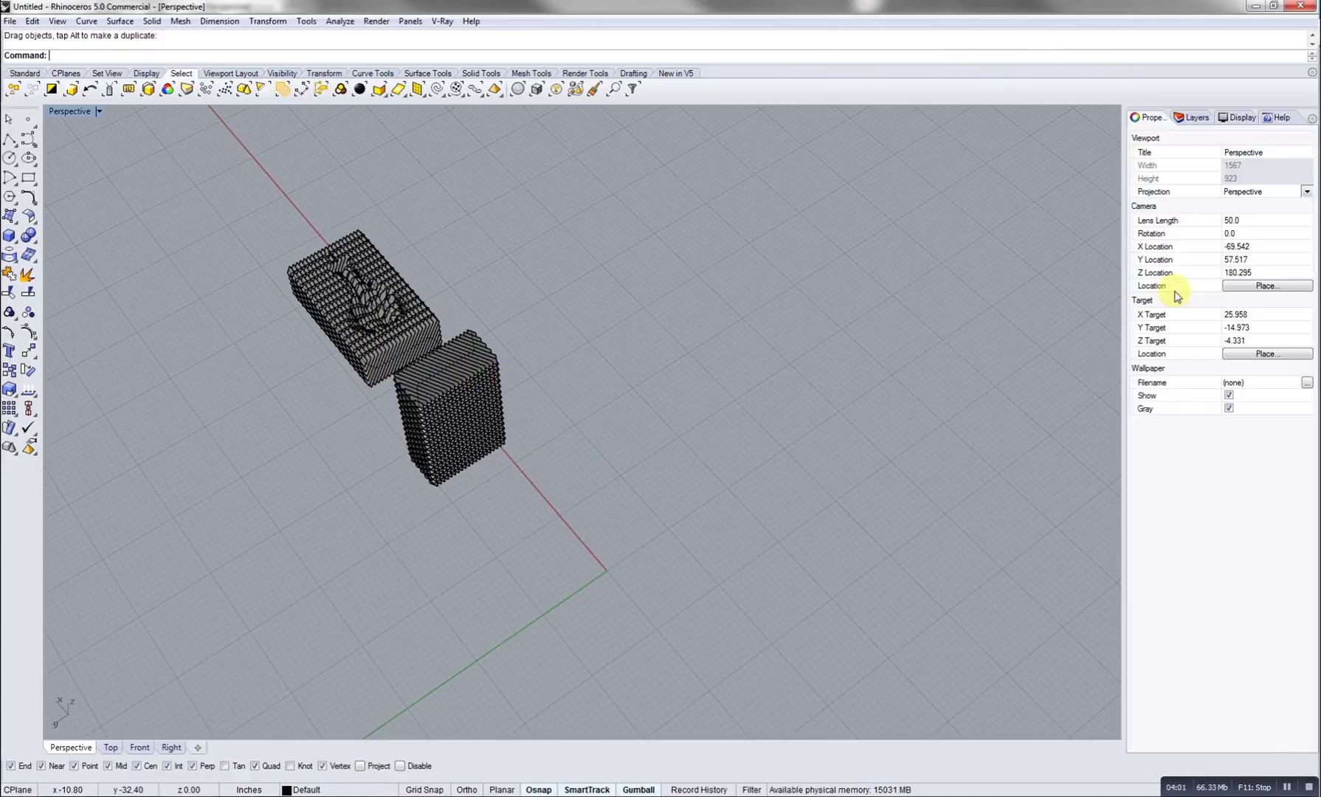